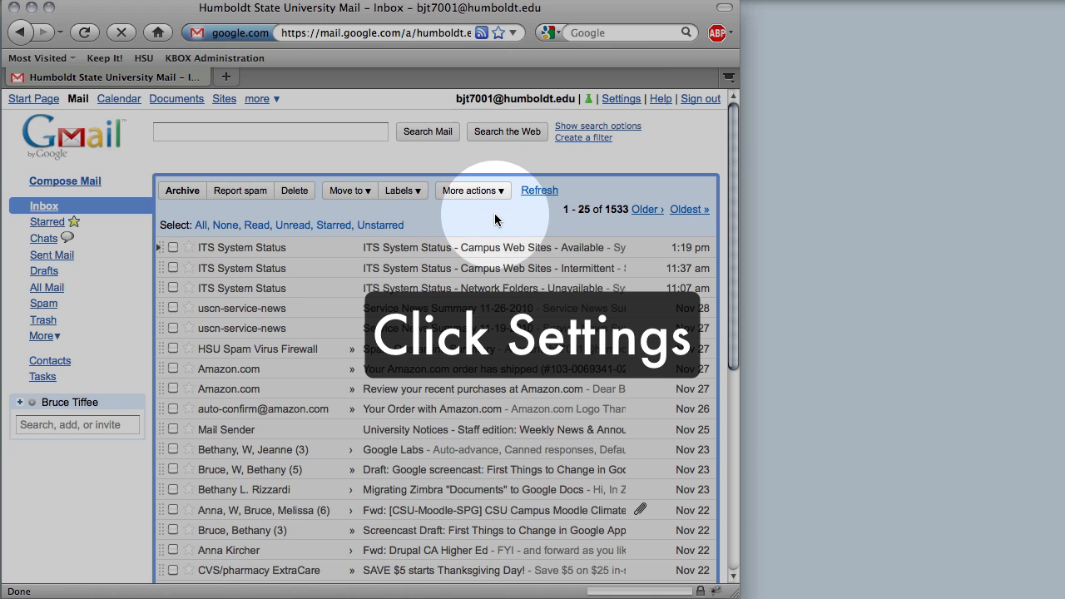
Add 'Family' as a new label from the Labels settings
left_click(624, 101)
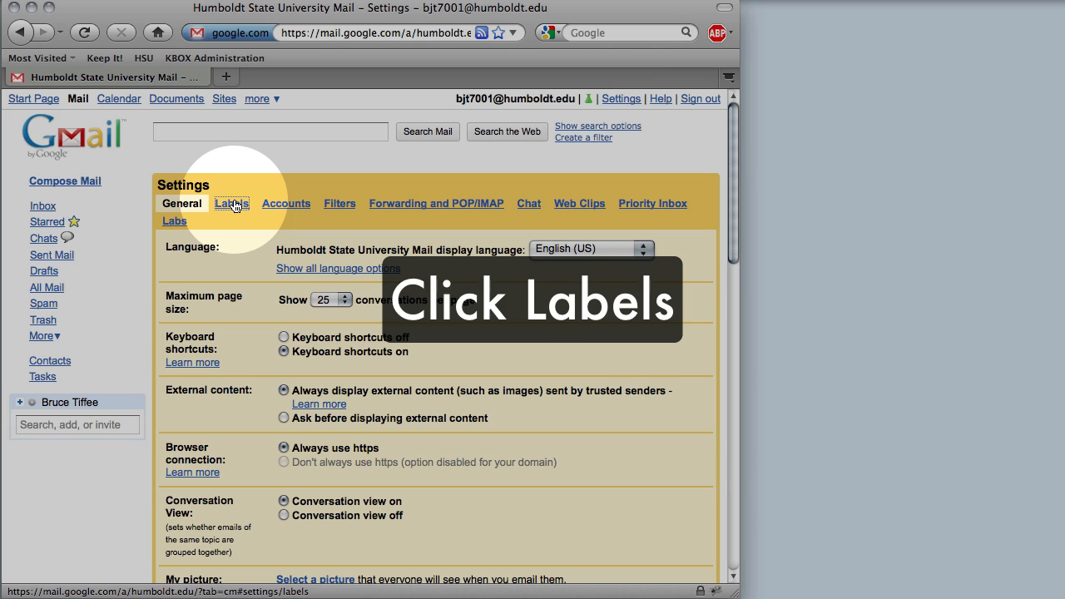
left_click(234, 204)
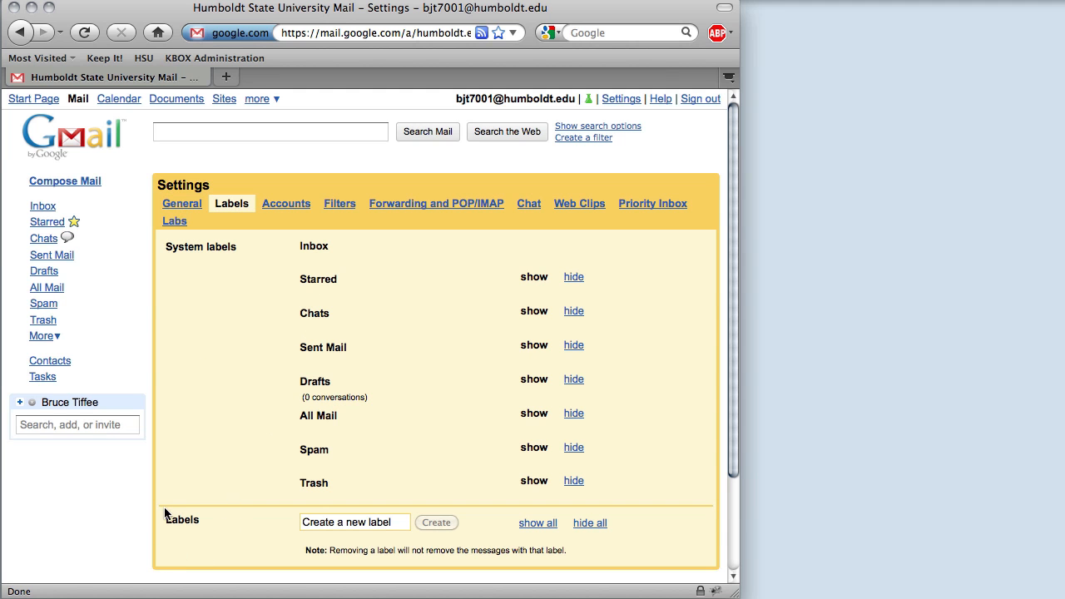
left_click(349, 529)
type("Fami")
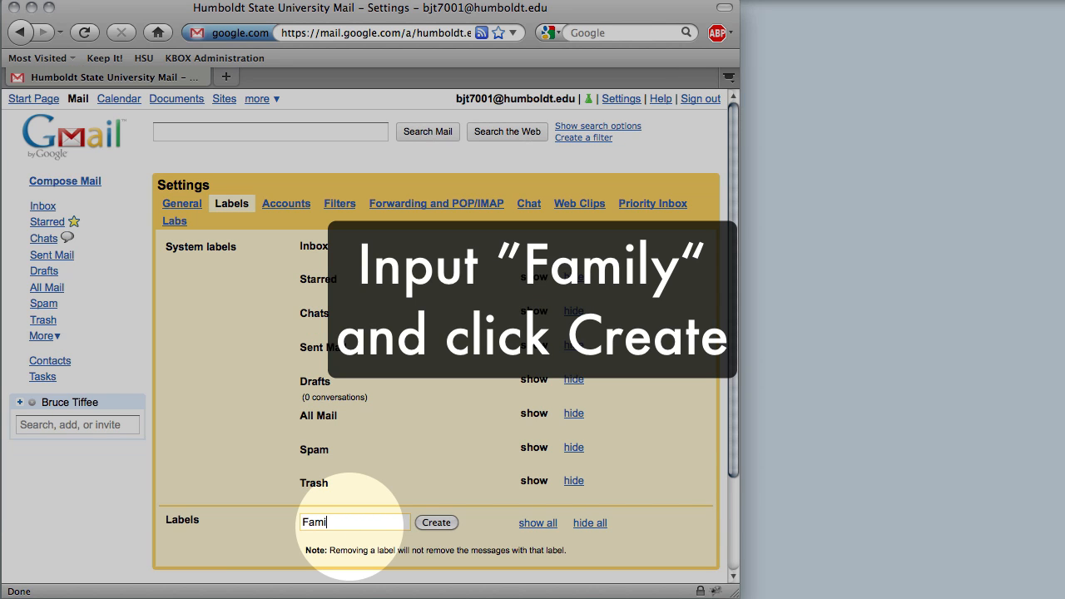
type("ly")
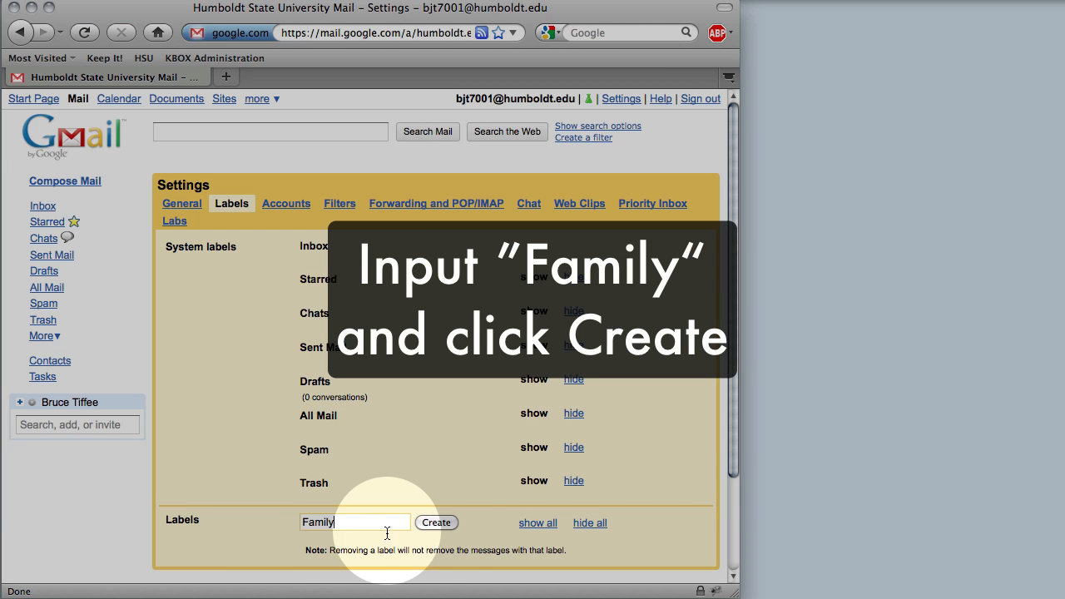
left_click(441, 524)
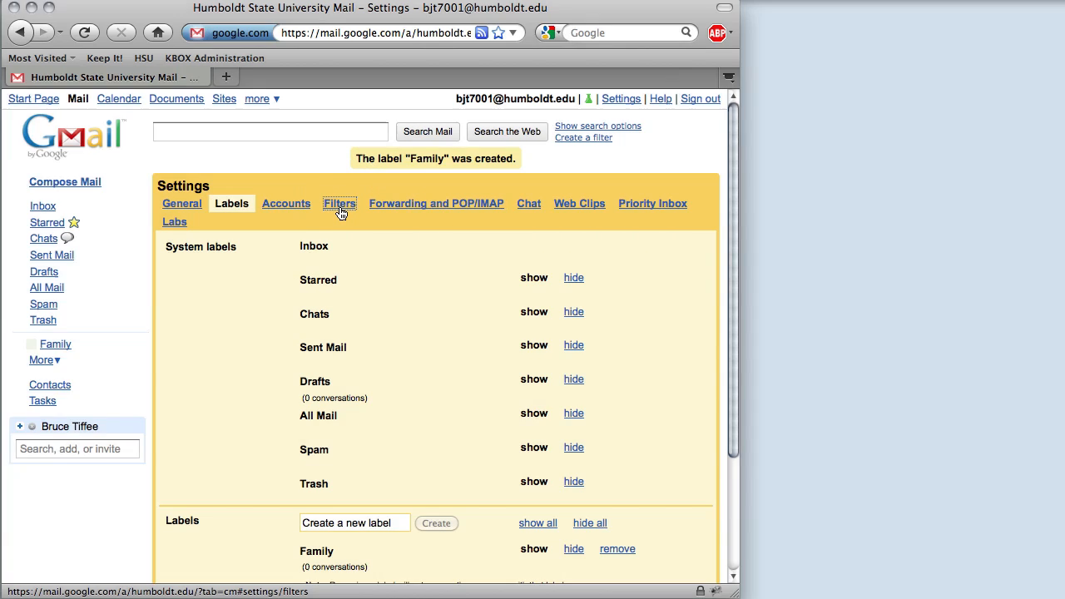
Begin a filter with 'Mom & Dad' in Has the words and continue to its actions
left_click(339, 208)
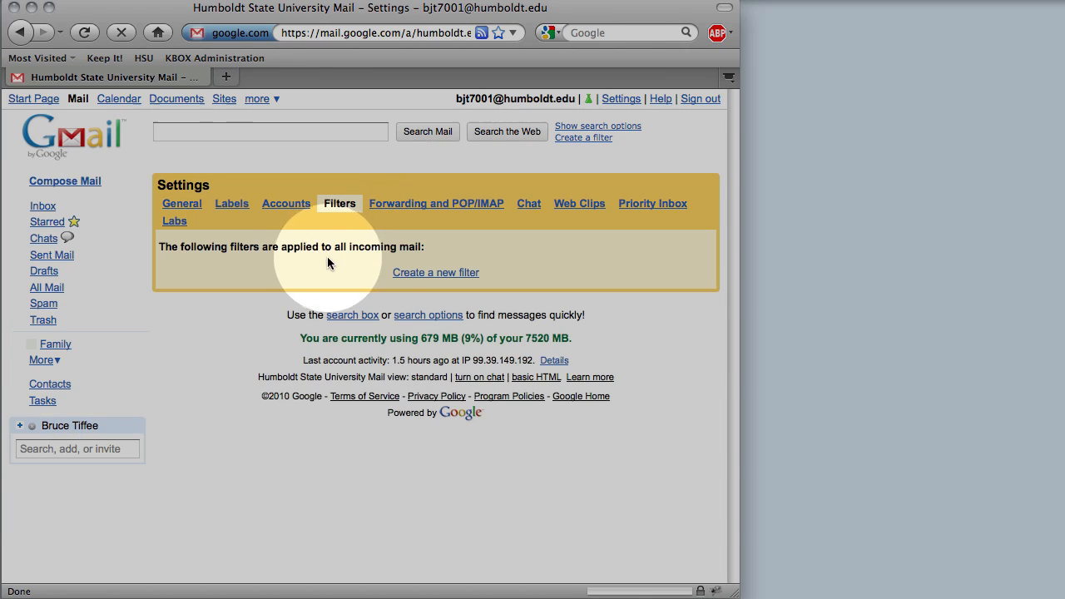
left_click(429, 274)
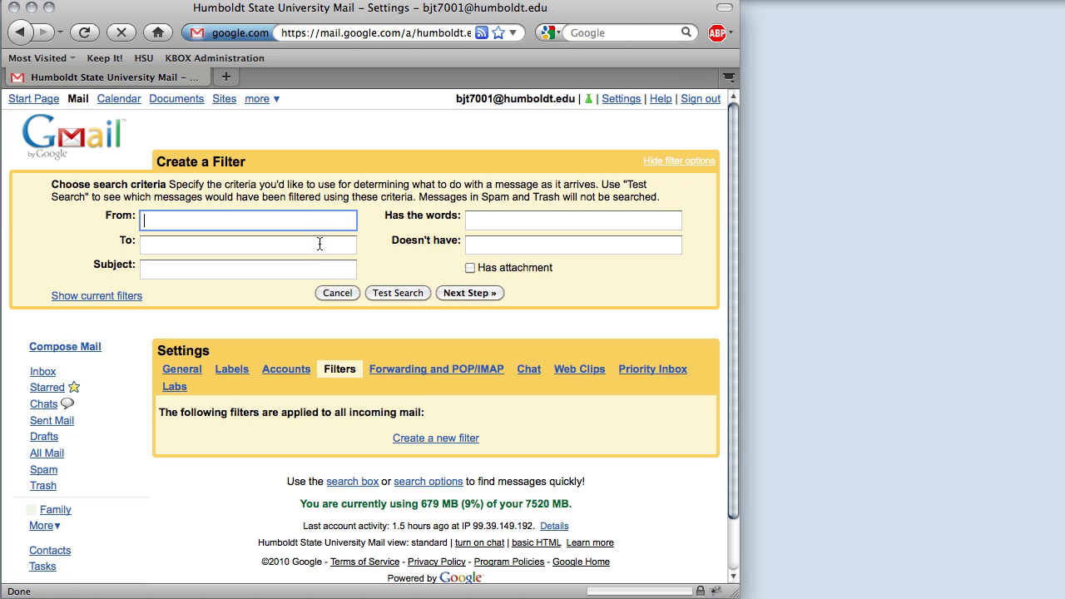
left_click(478, 220)
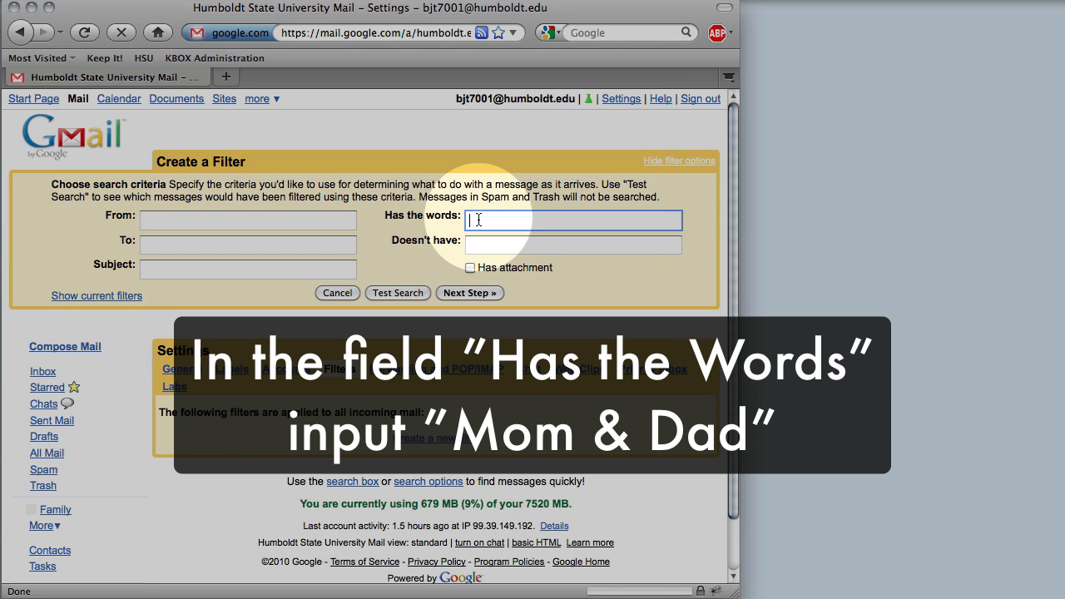
type("Mom & Dad")
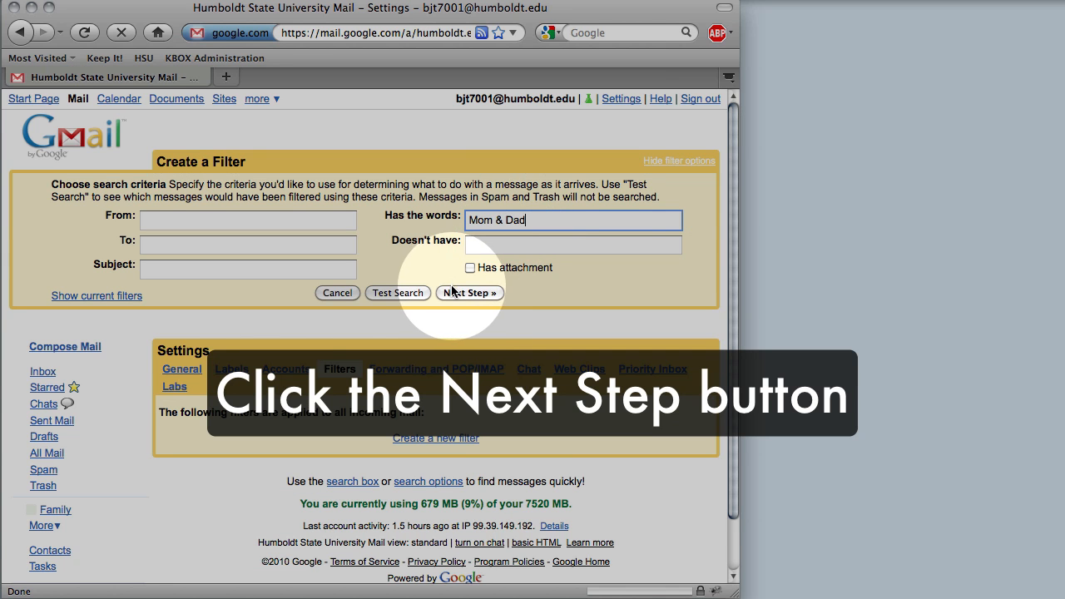
left_click(474, 295)
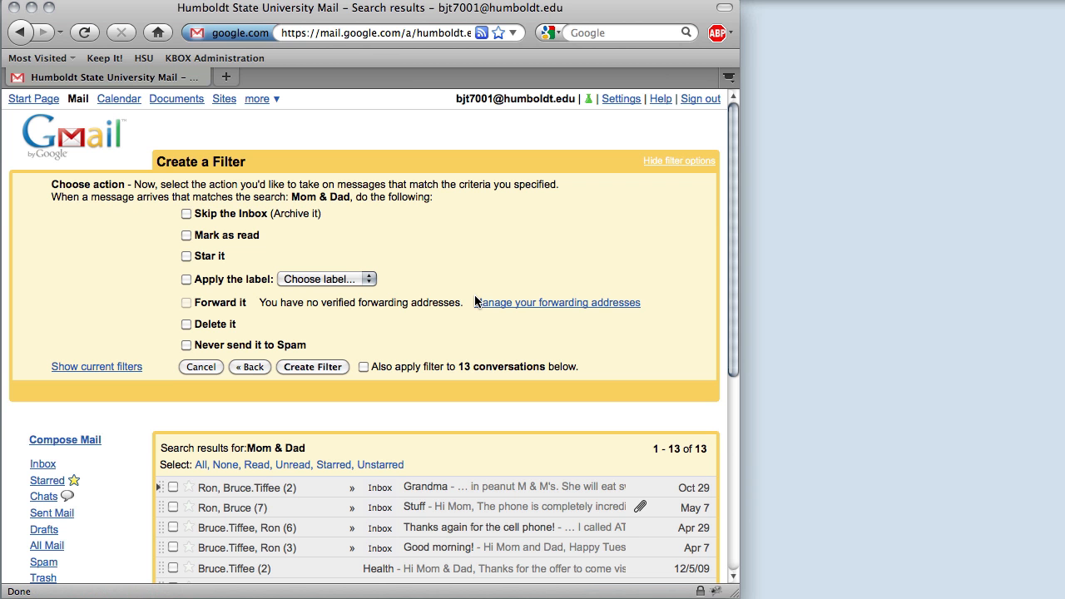
Make the filter apply the Family label, also to the 13 existing matching conversations
scroll(457, 398, "down", 3)
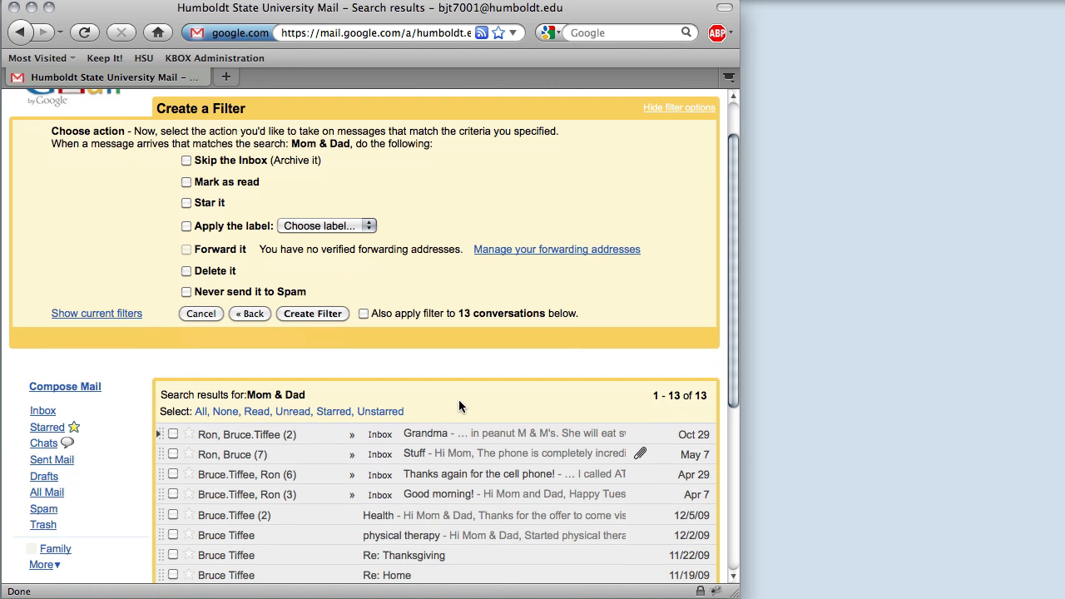
scroll(458, 400, "down", 1)
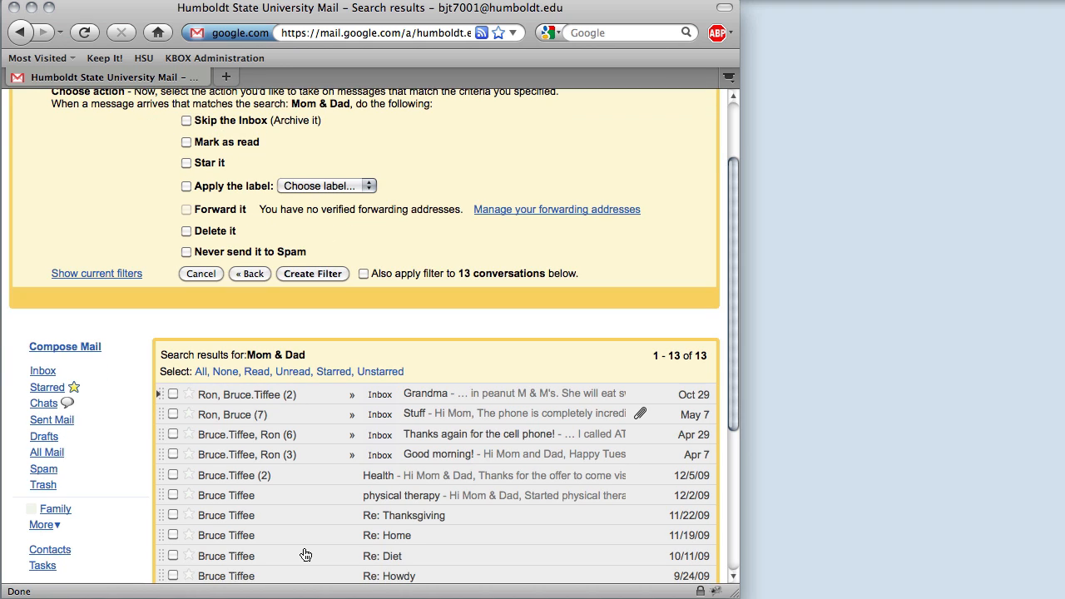
scroll(363, 299, "up", 2)
scroll(362, 299, "up", 1)
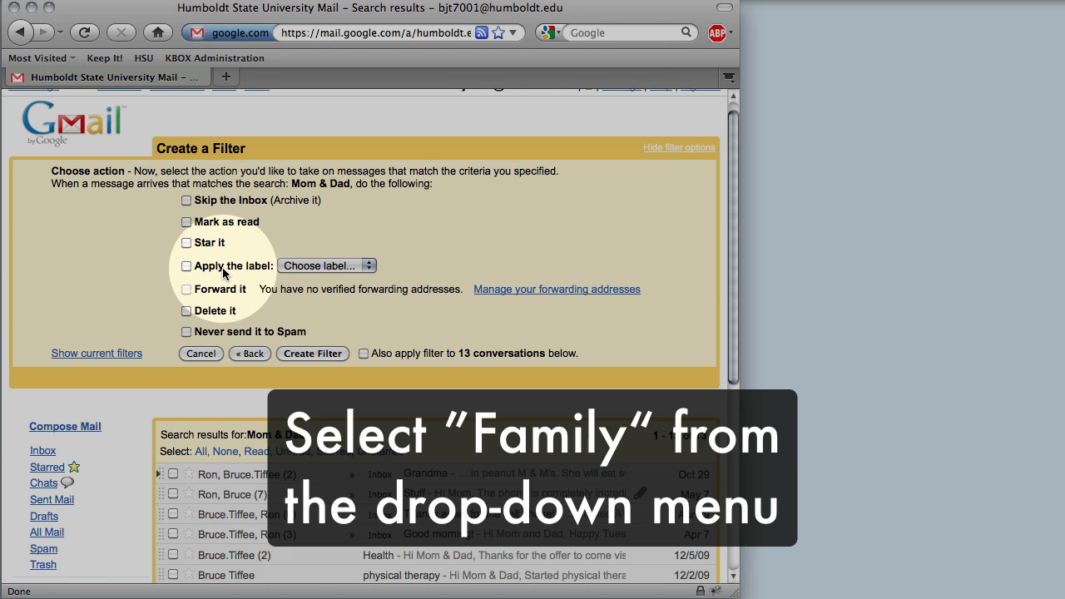
left_click(223, 273)
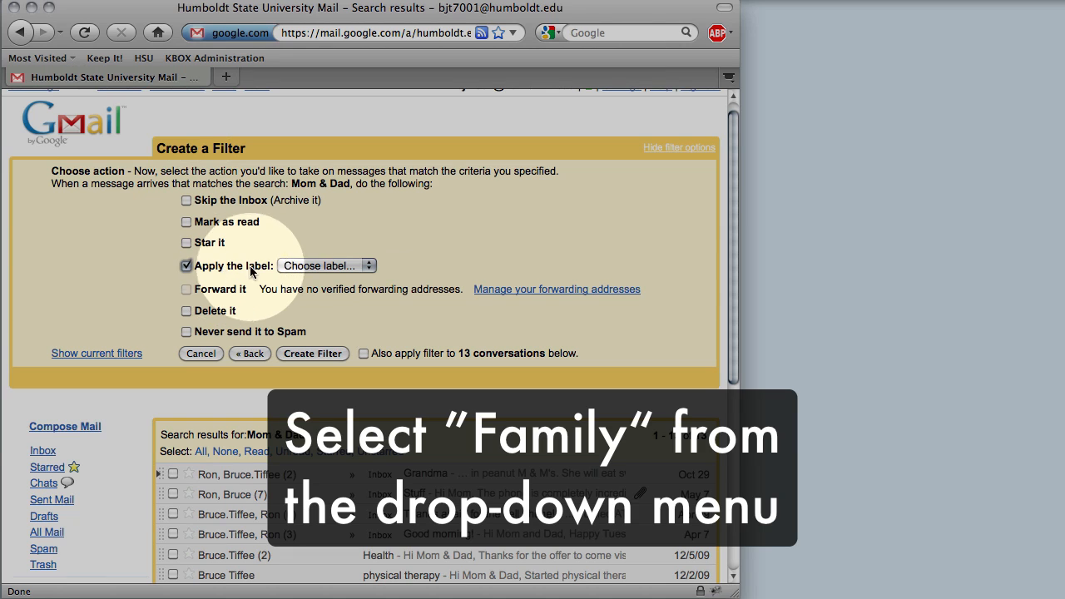
left_click(325, 265)
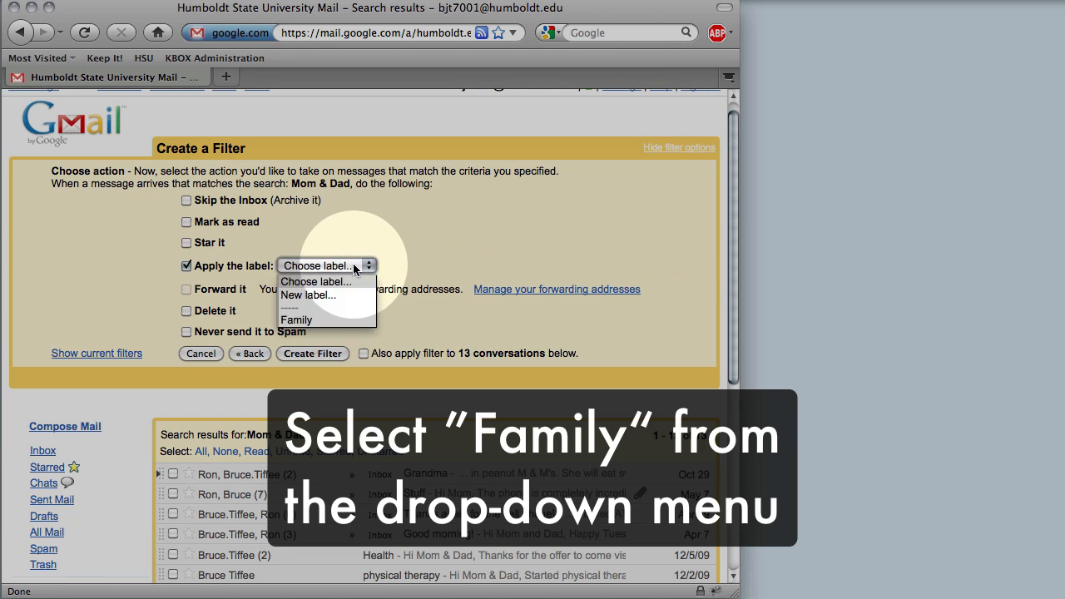
left_click(329, 320)
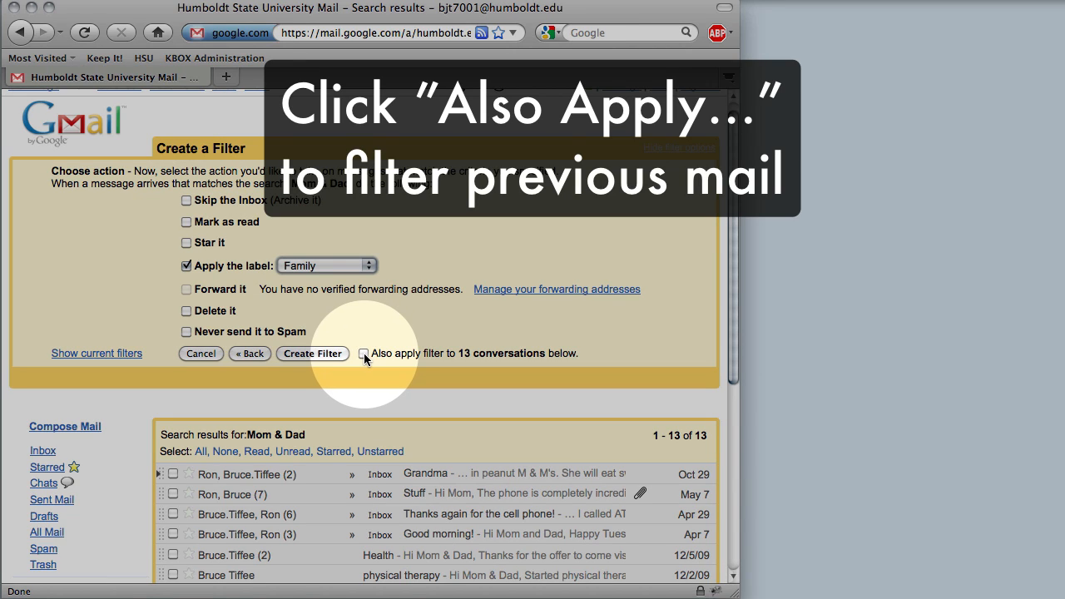
left_click(363, 352)
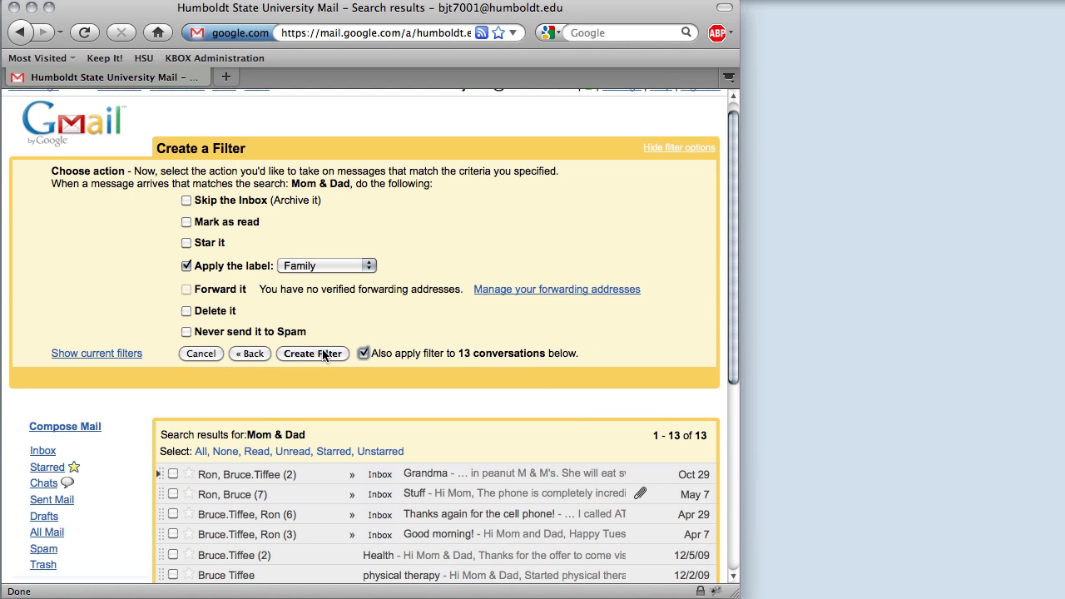
left_click(312, 354)
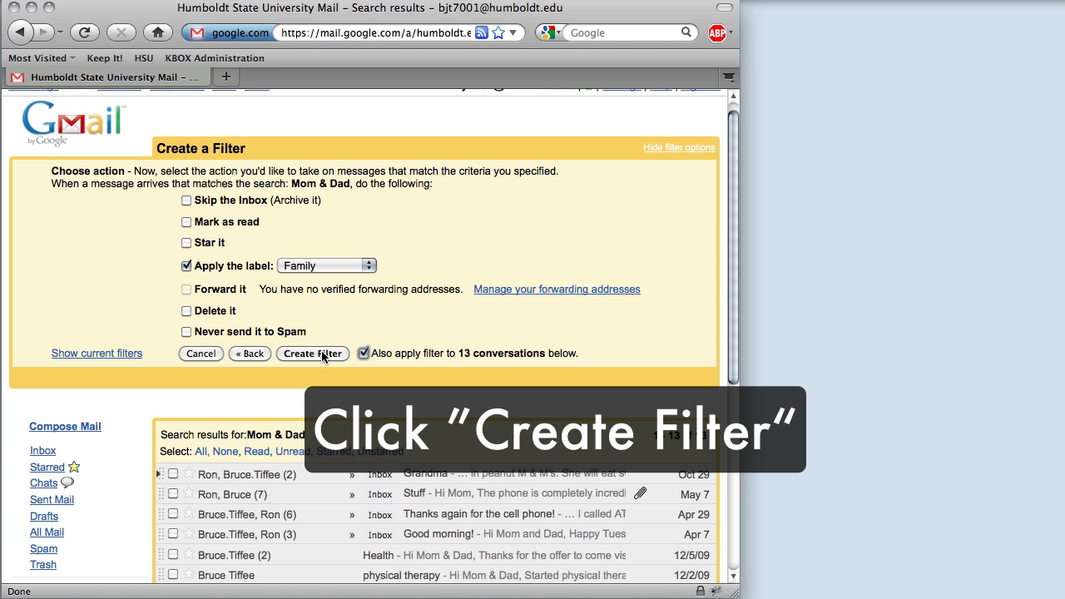
Save the filter, read the Holidays message under Family, and return to the inbox
left_click(321, 353)
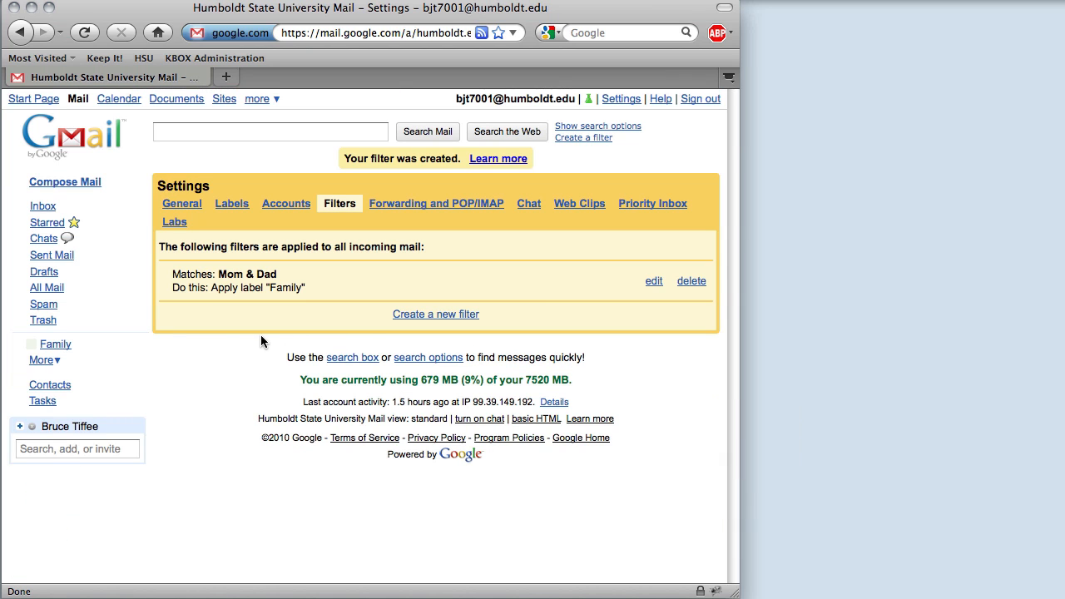
left_click(56, 345)
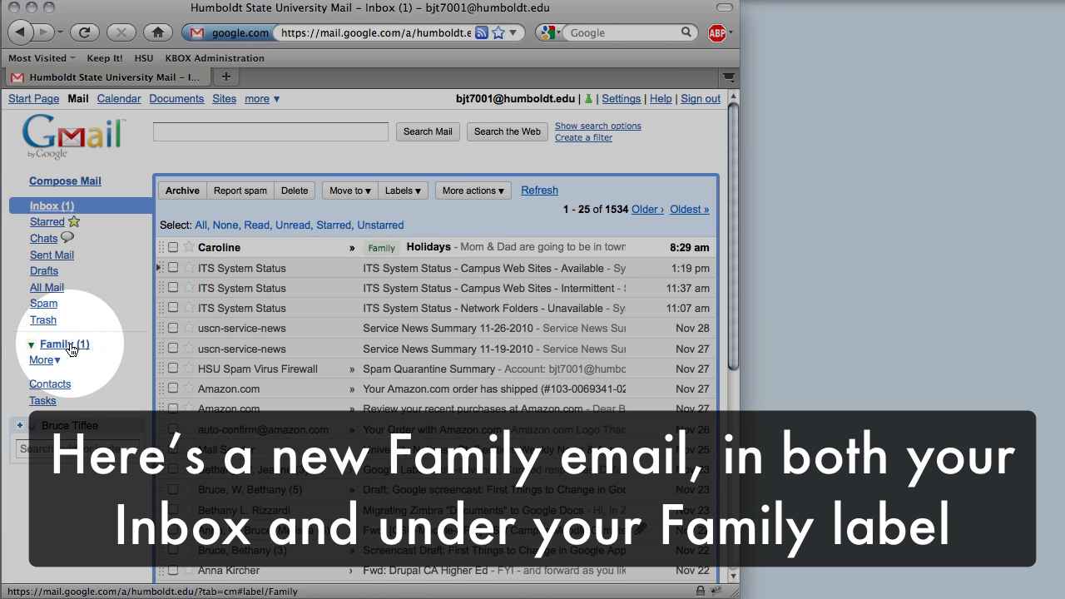
left_click(75, 346)
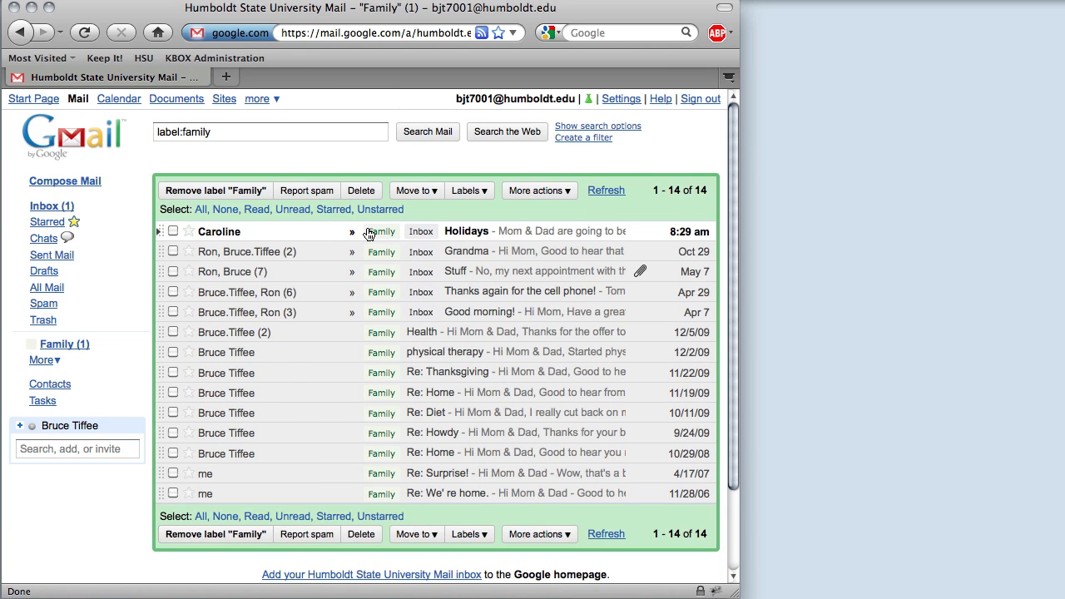
left_click(467, 233)
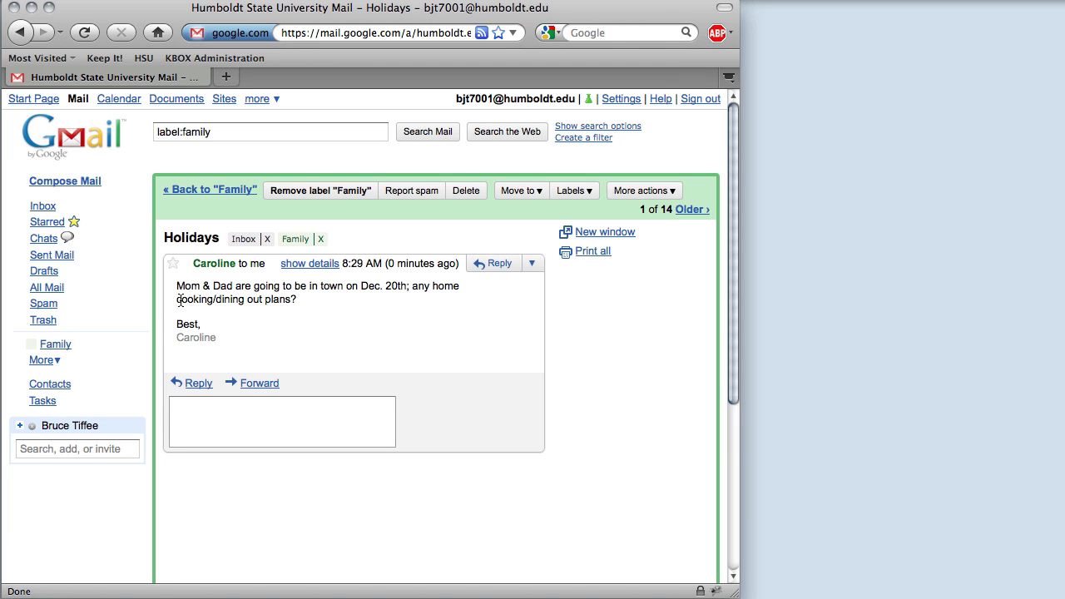
left_click(45, 210)
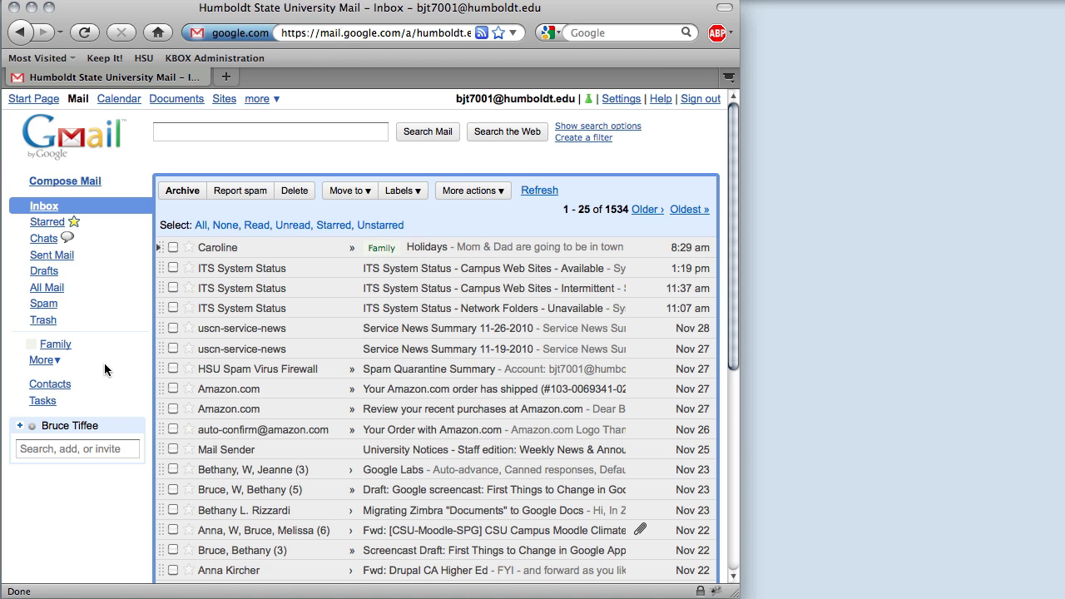
Give the Family label the red colour swatch
left_click(31, 344)
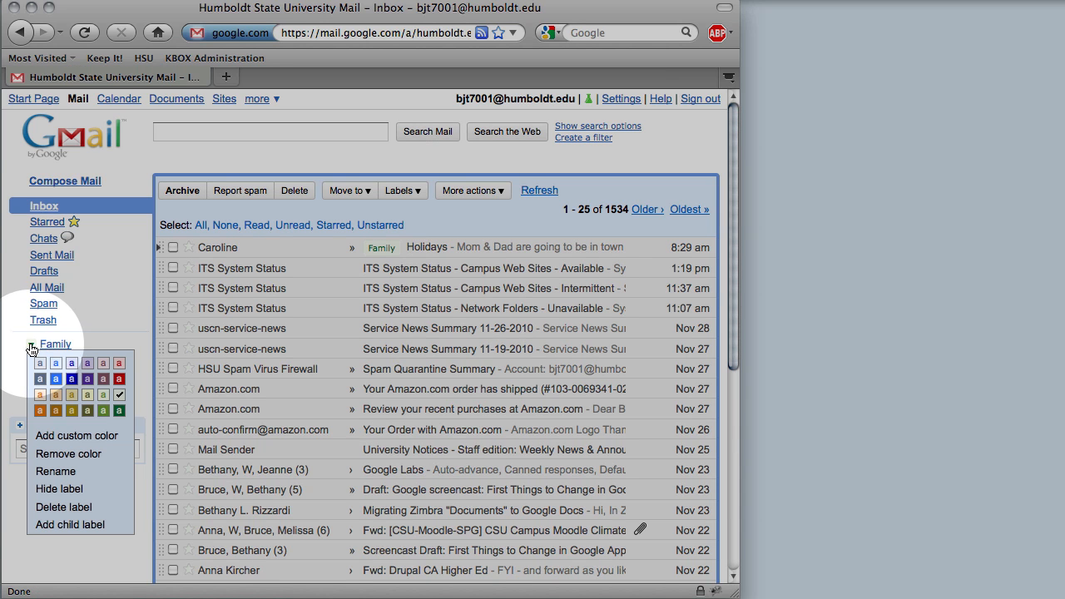
left_click(119, 380)
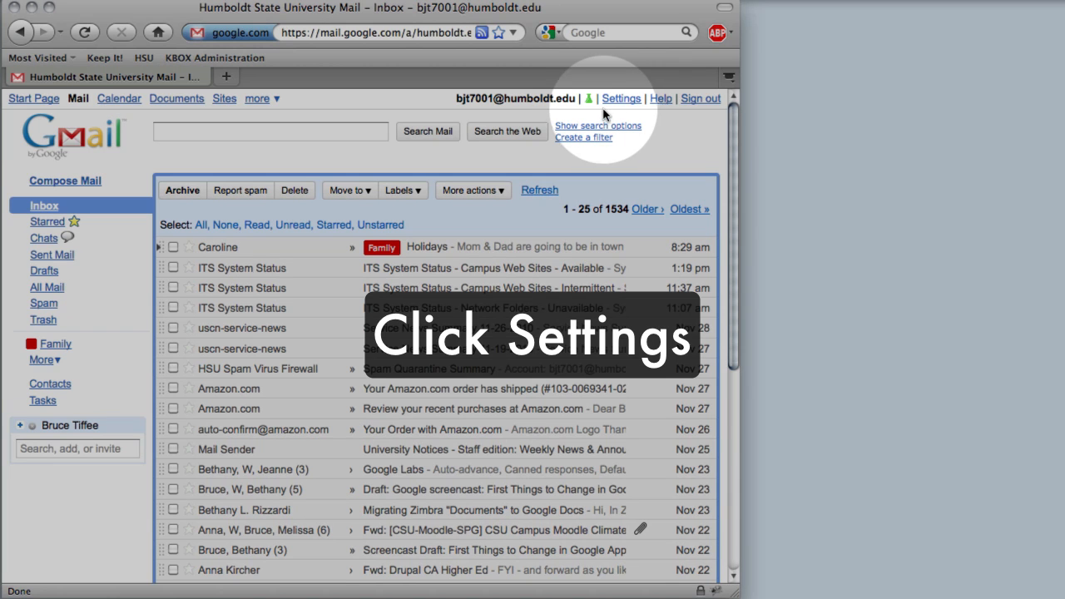
Add 'Bills' as a new label from the Labels settings
left_click(617, 100)
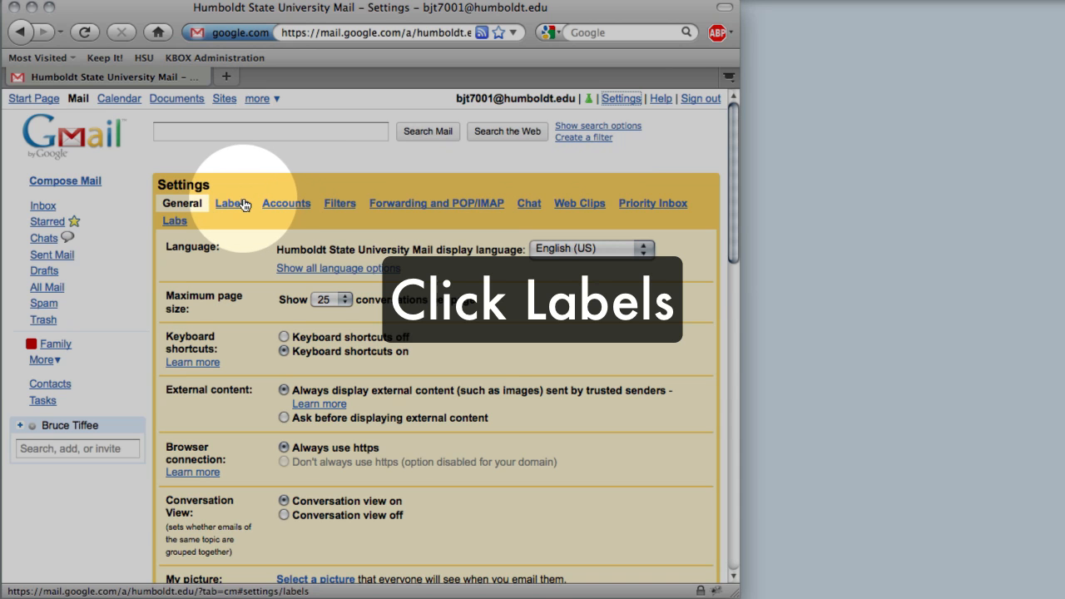
left_click(233, 204)
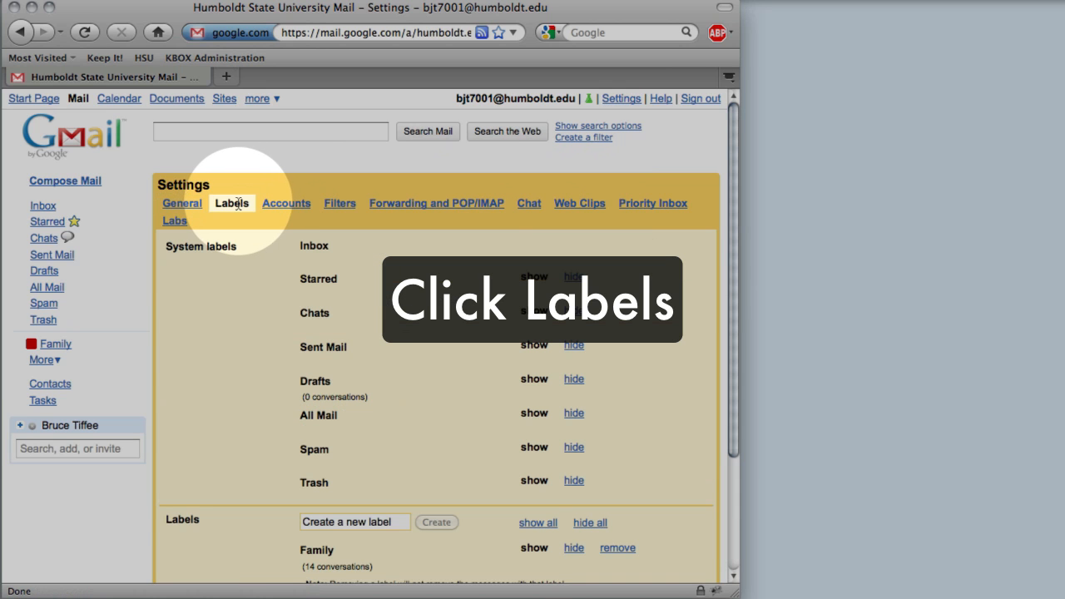
scroll(326, 487, "down", 2)
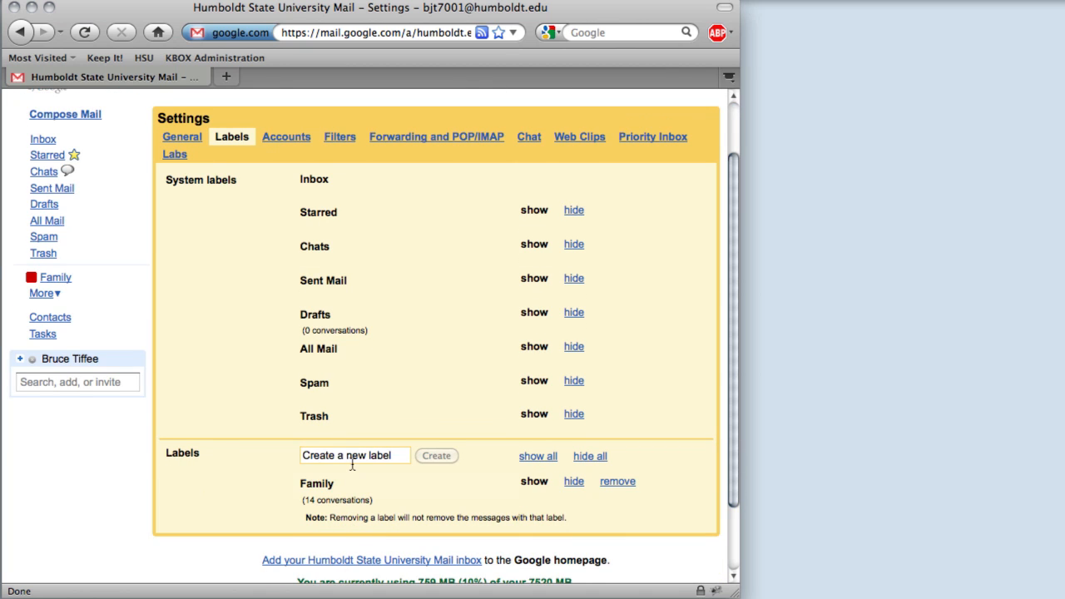
left_click(352, 456)
type("Bills")
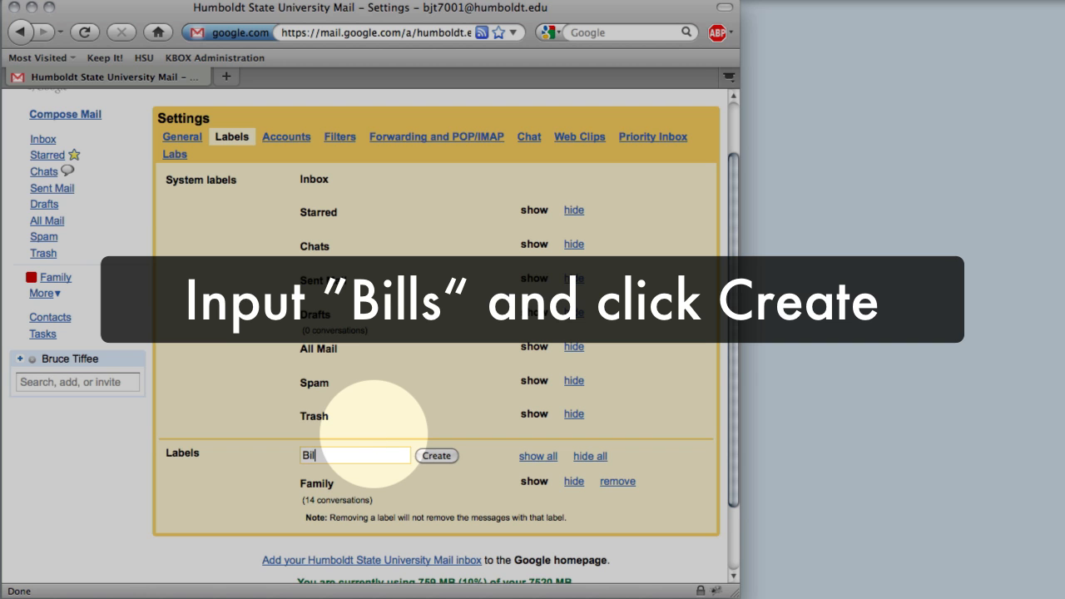
left_click(437, 455)
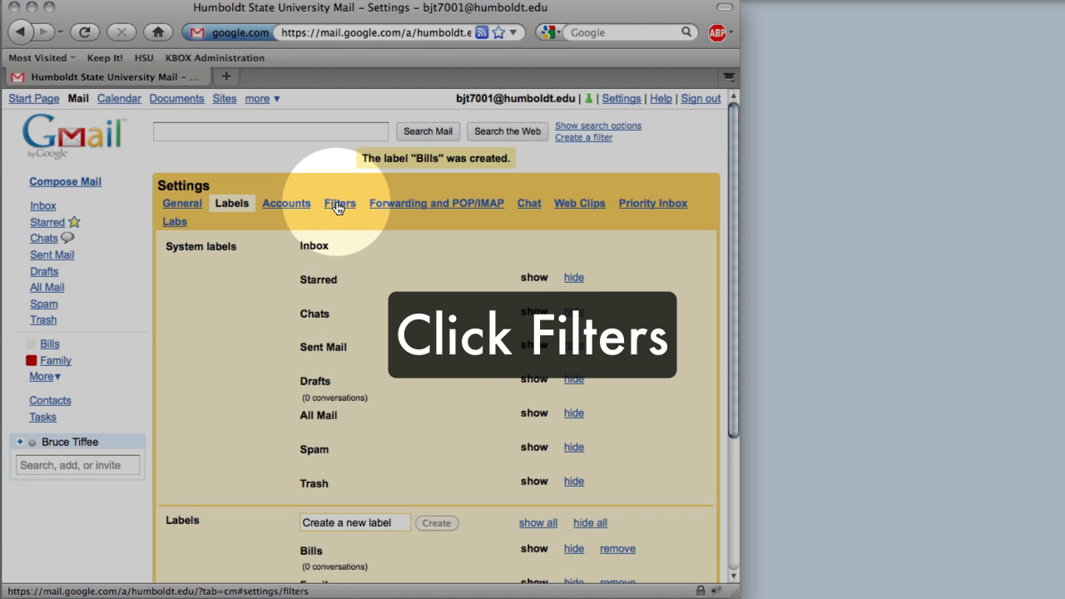
Begin a filter with AT&T in the From field and continue to its actions
left_click(337, 208)
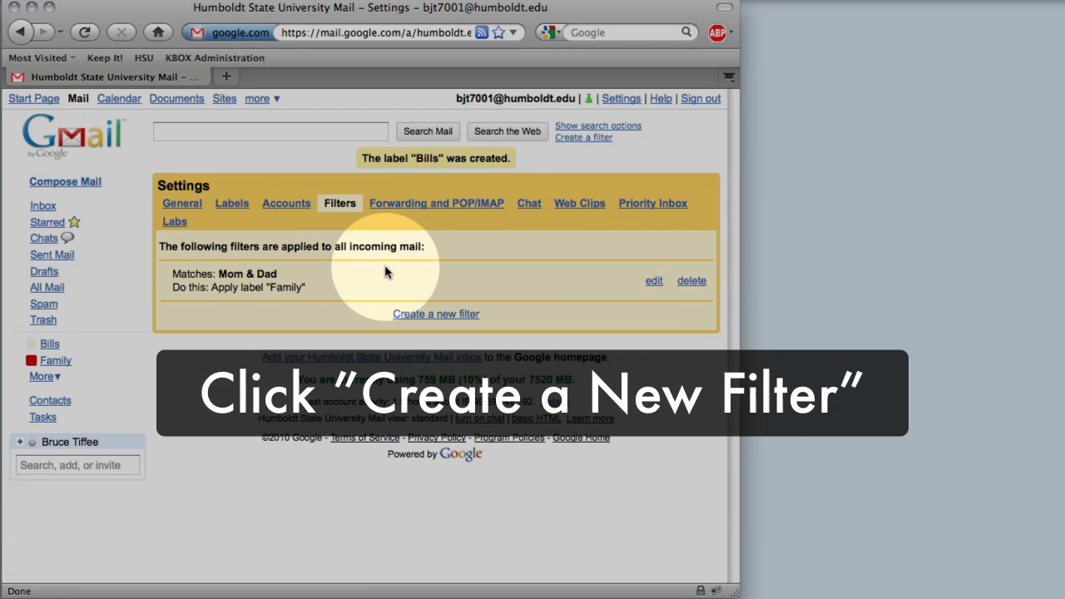
left_click(416, 315)
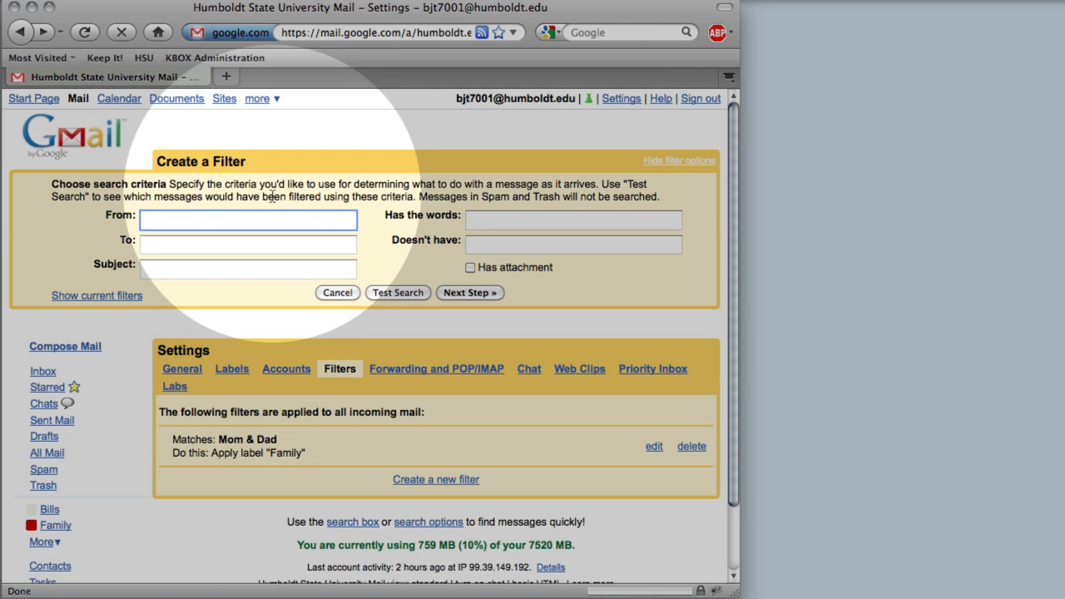
type("AT&T")
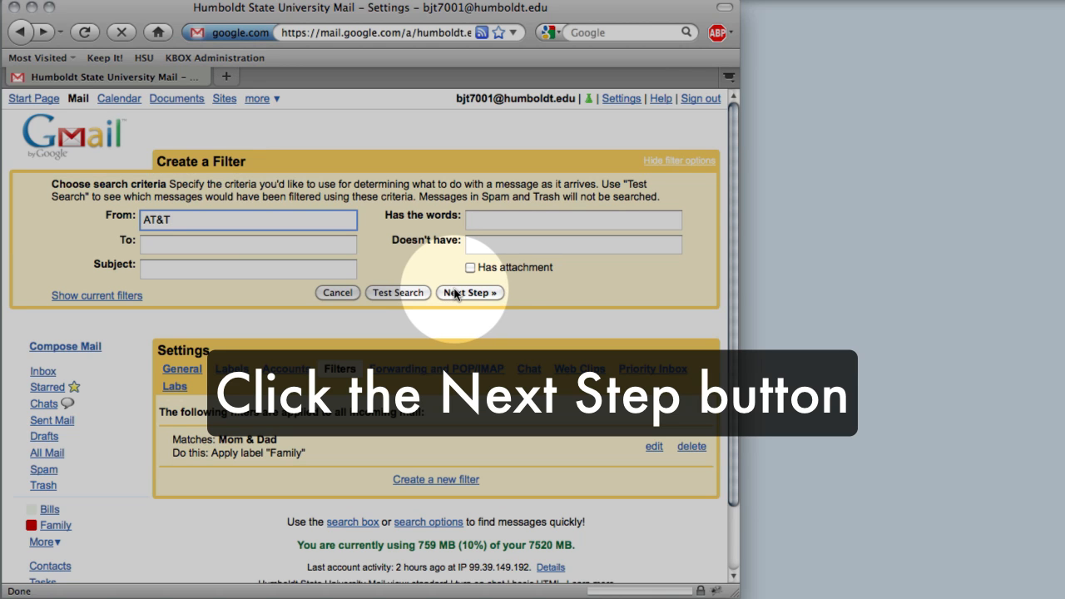
left_click(455, 293)
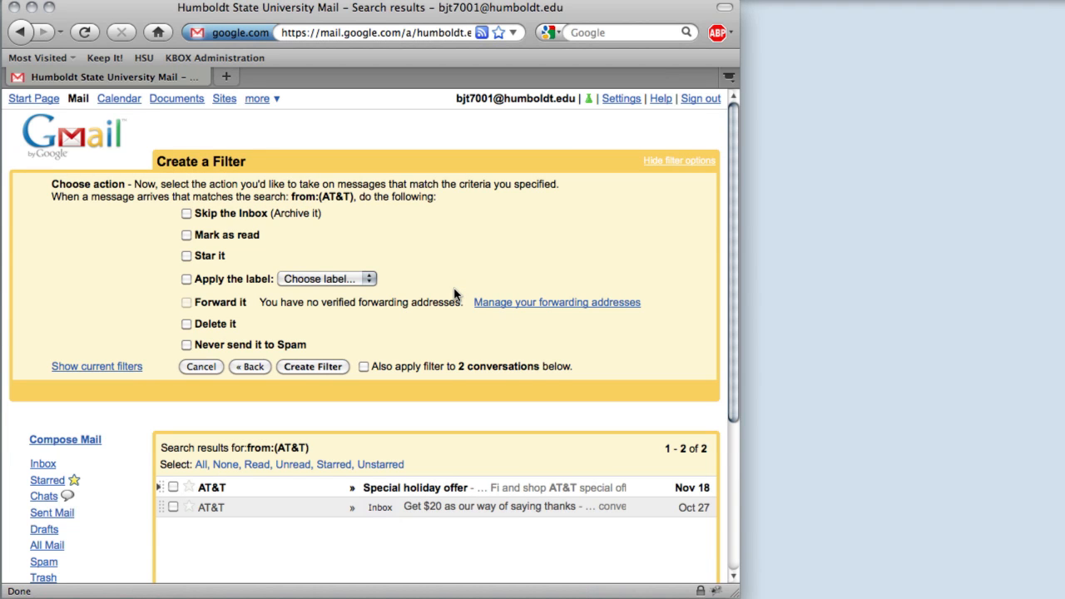
Have the AT&T filter apply Bills, including to both existing conversations, then view Bills
left_click(186, 281)
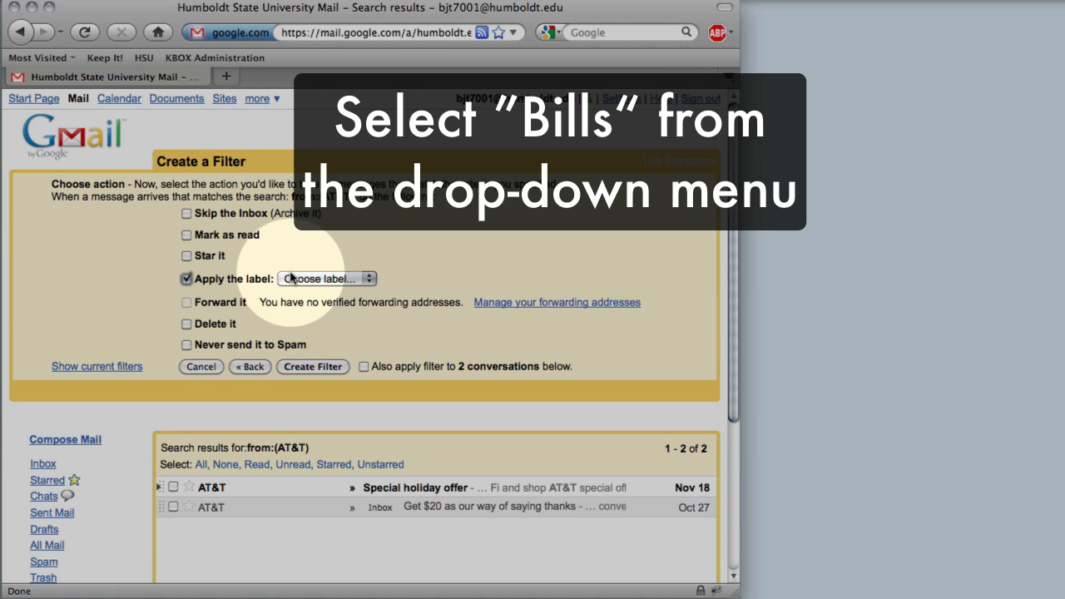
left_click(298, 278)
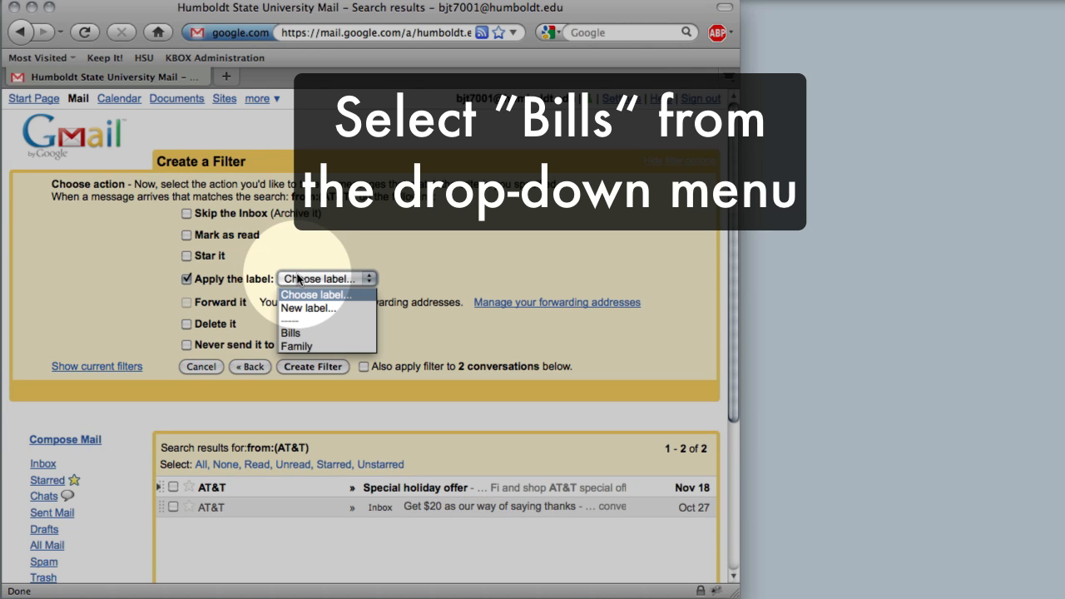
left_click(339, 334)
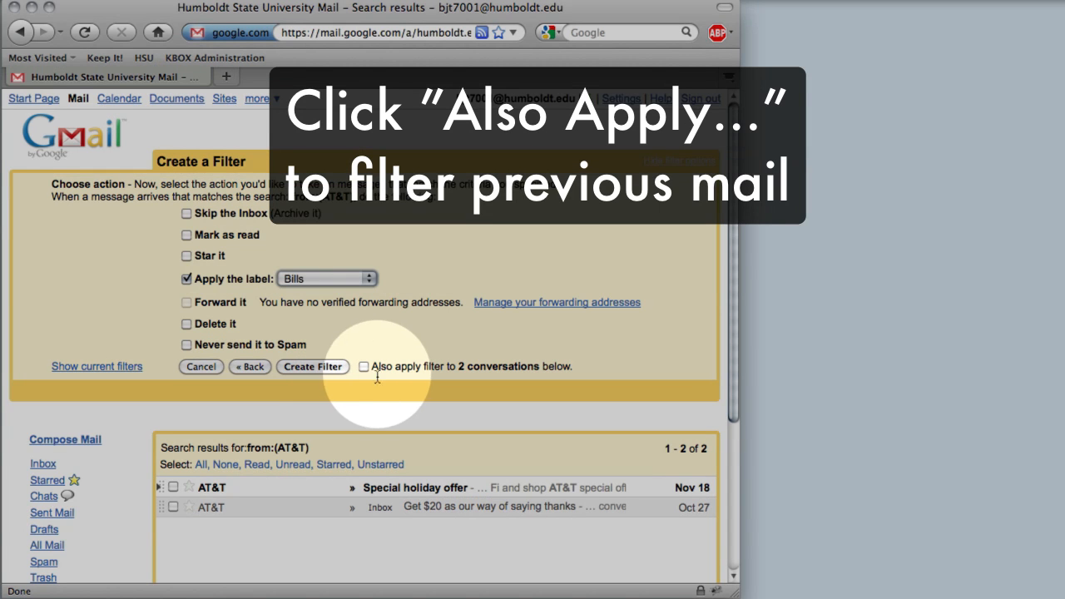
left_click(364, 367)
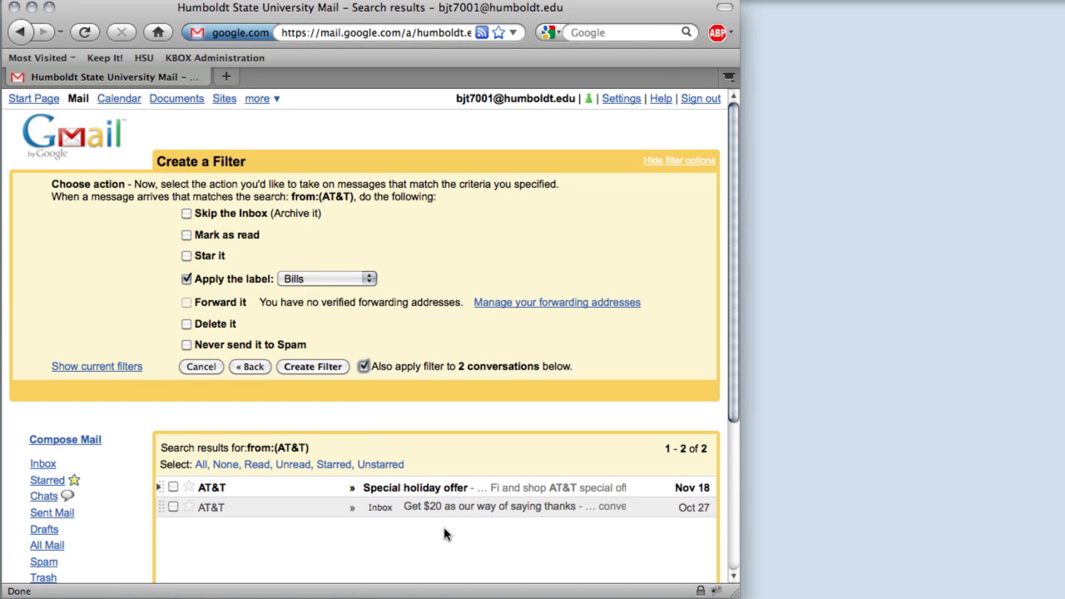
left_click(336, 368)
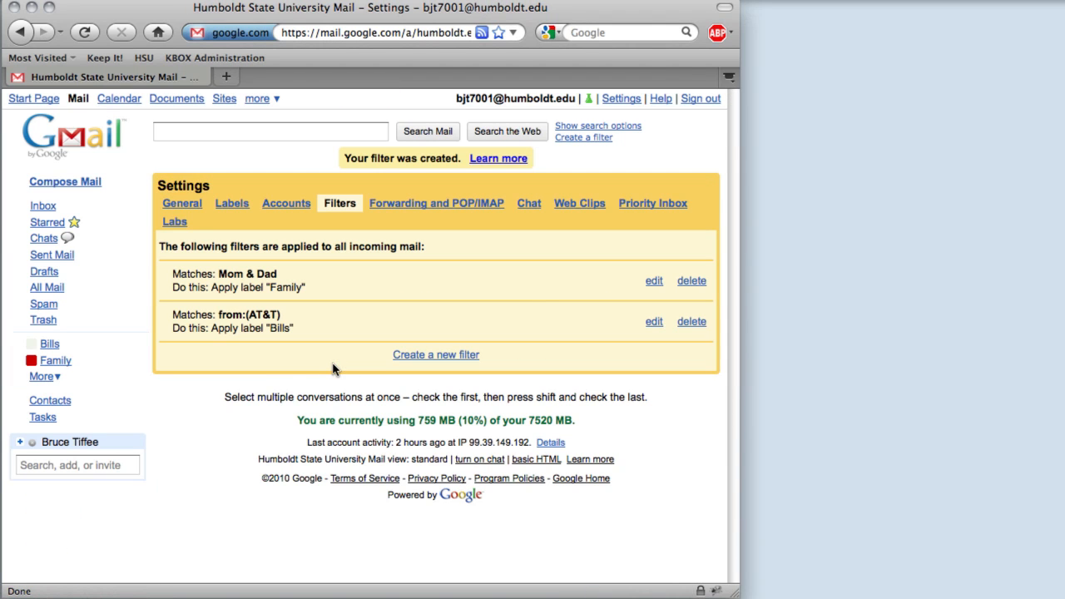
left_click(50, 345)
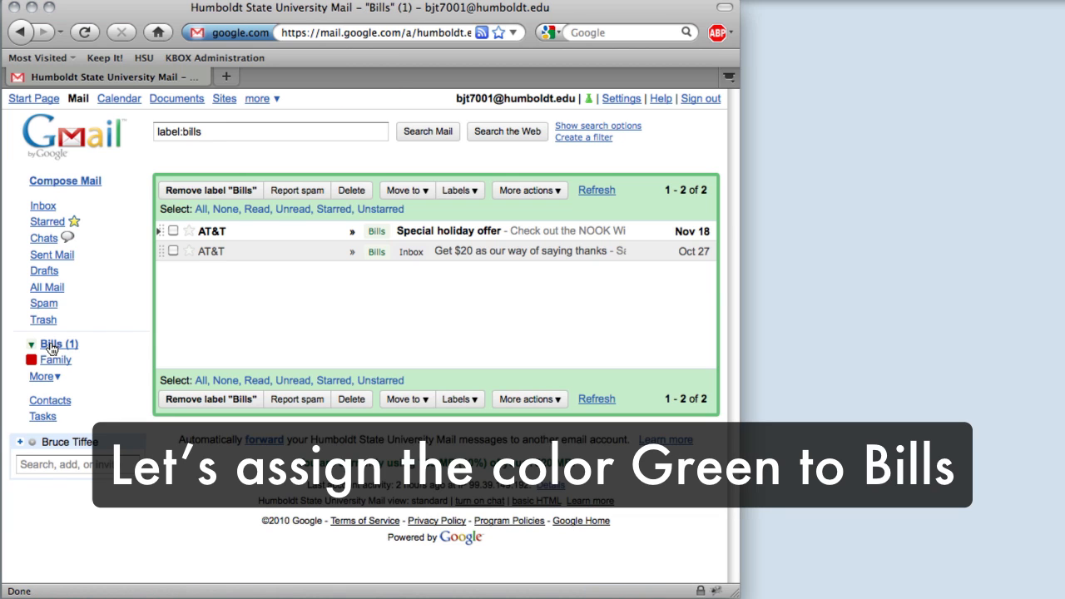
Give the Bills label the green colour swatch
left_click(30, 344)
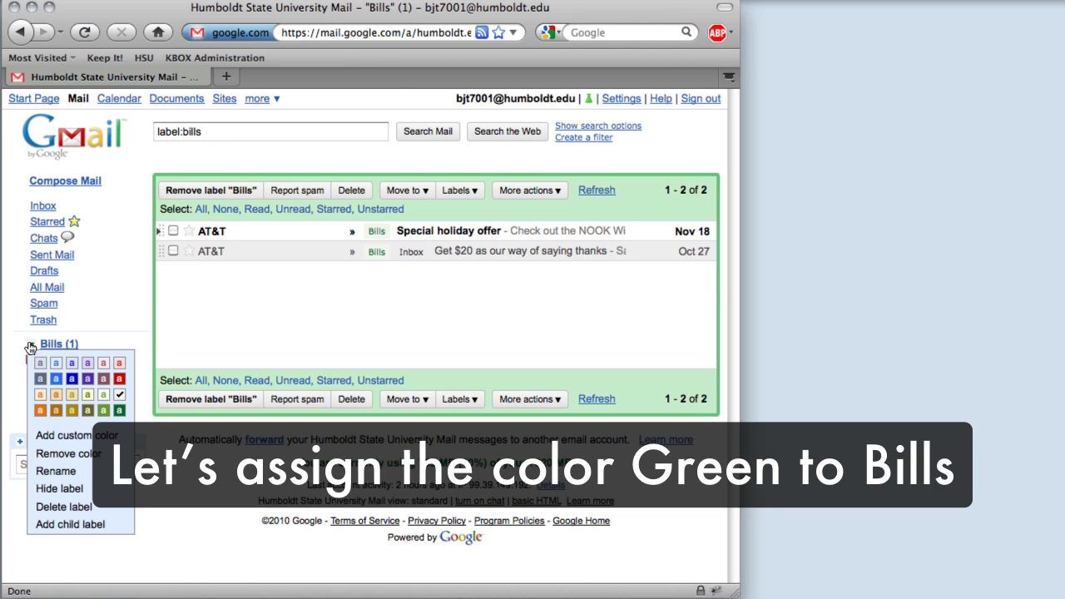
left_click(122, 413)
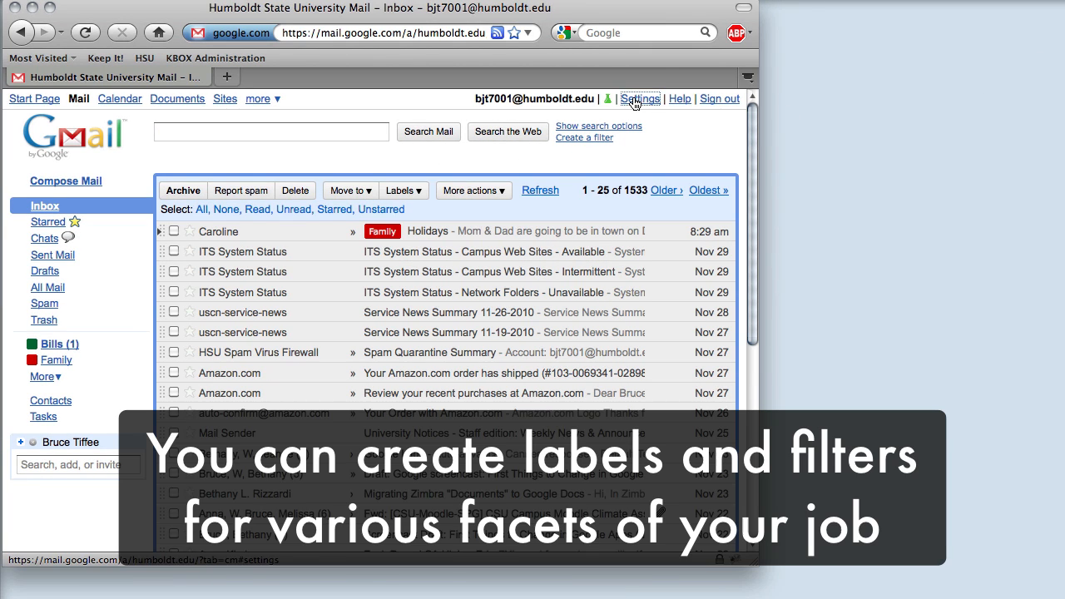
Add 'Work Projects' as a new label from the Labels settings
left_click(636, 100)
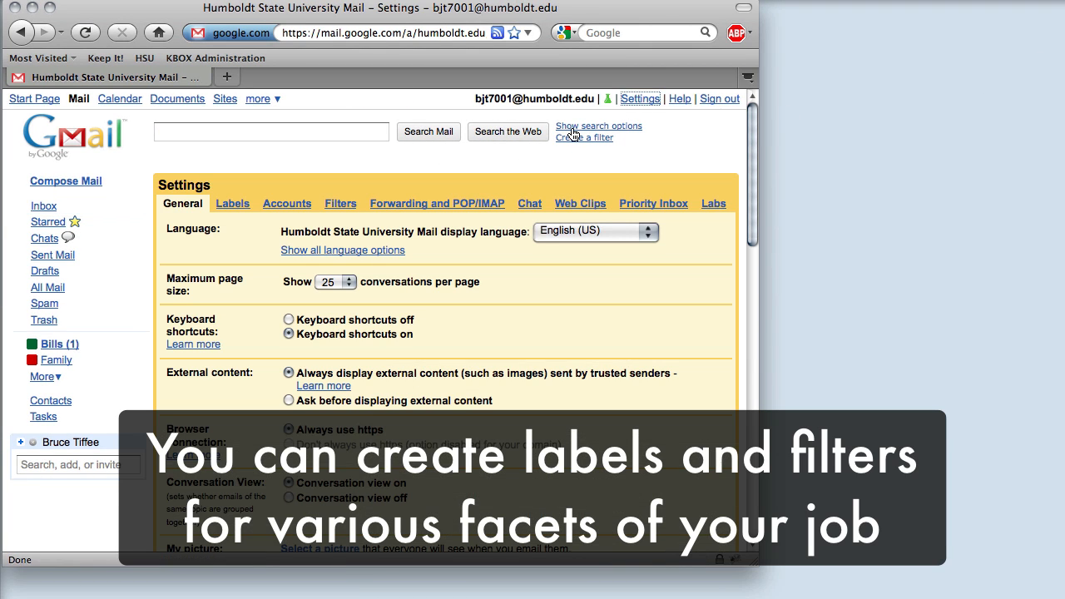
left_click(237, 205)
scroll(388, 333, "down", 1)
scroll(388, 340, "down", 4)
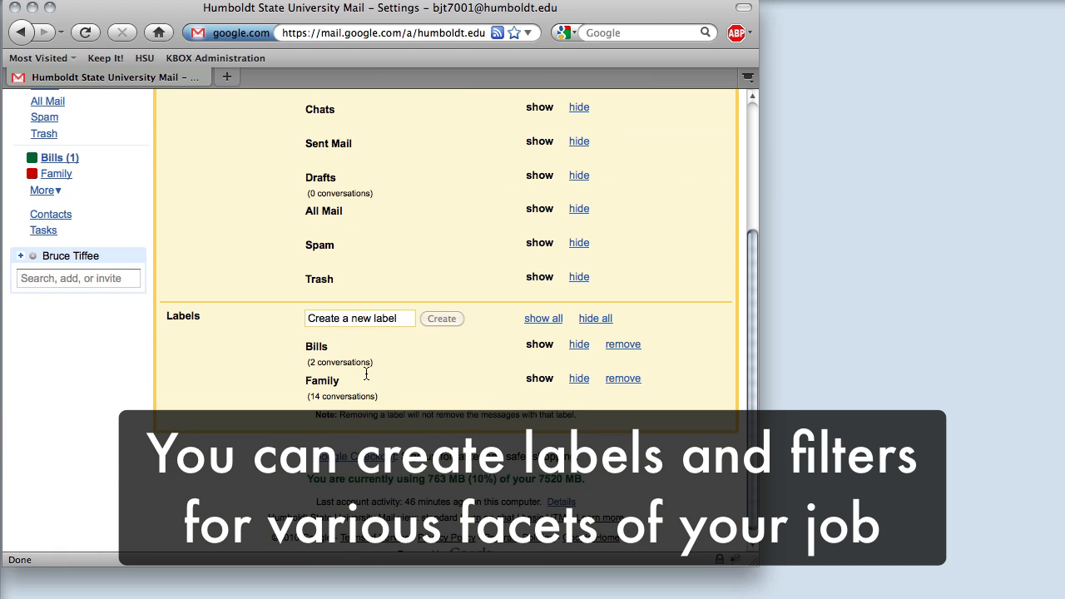
left_click(364, 320)
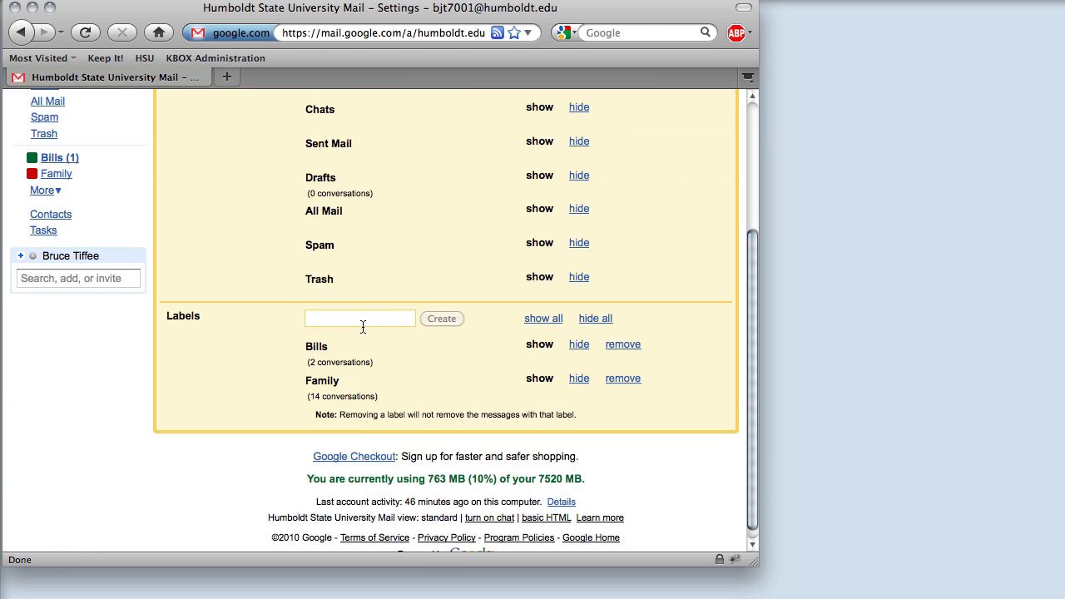
type("Work Projects")
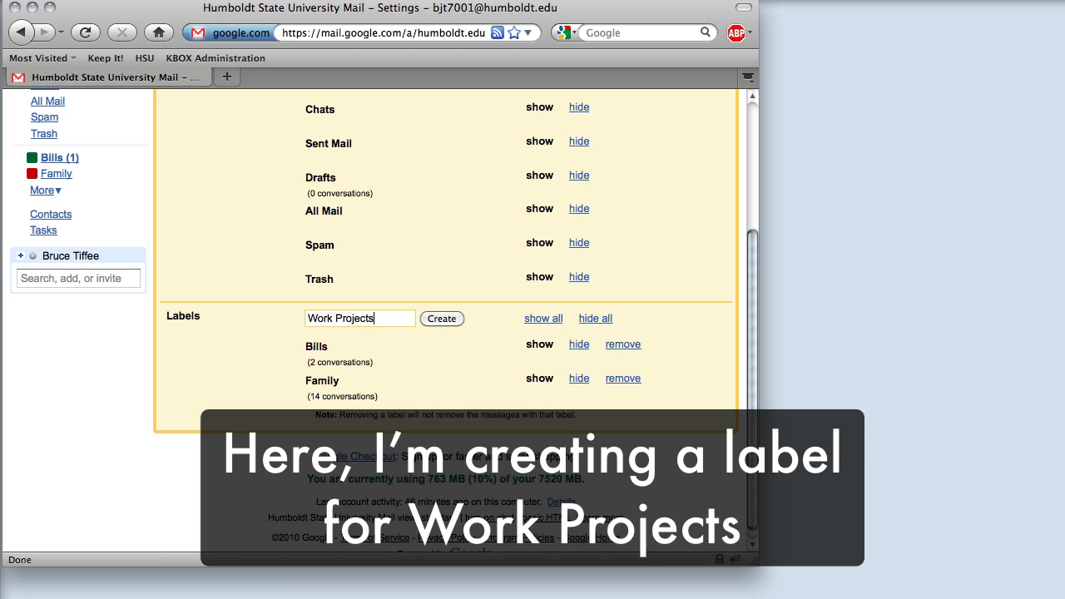
left_click(434, 318)
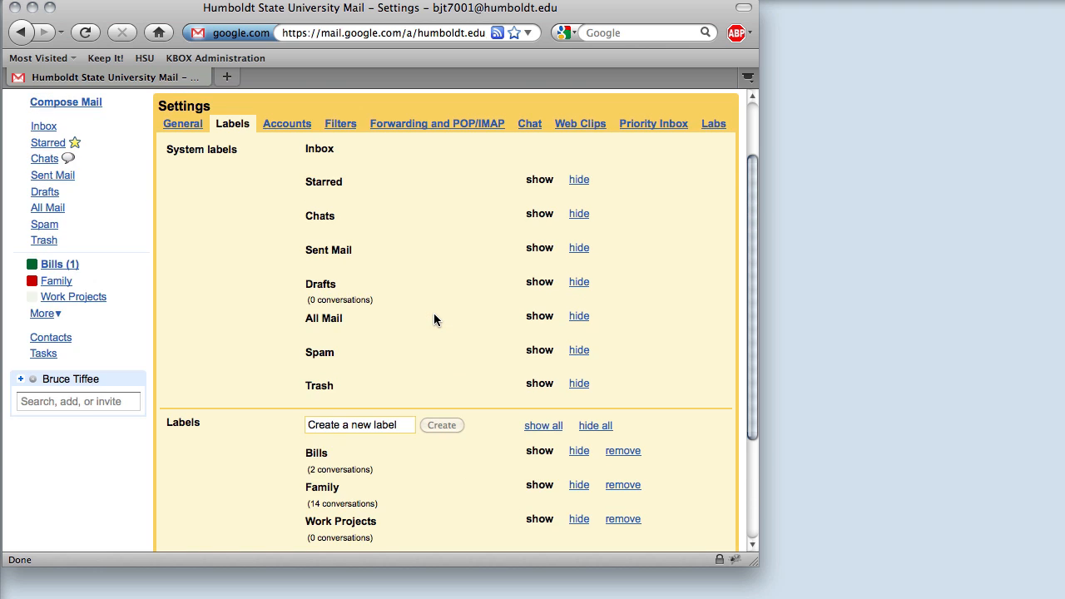
Start a new filter matching the words 'project web' and continue to its action options
left_click(345, 166)
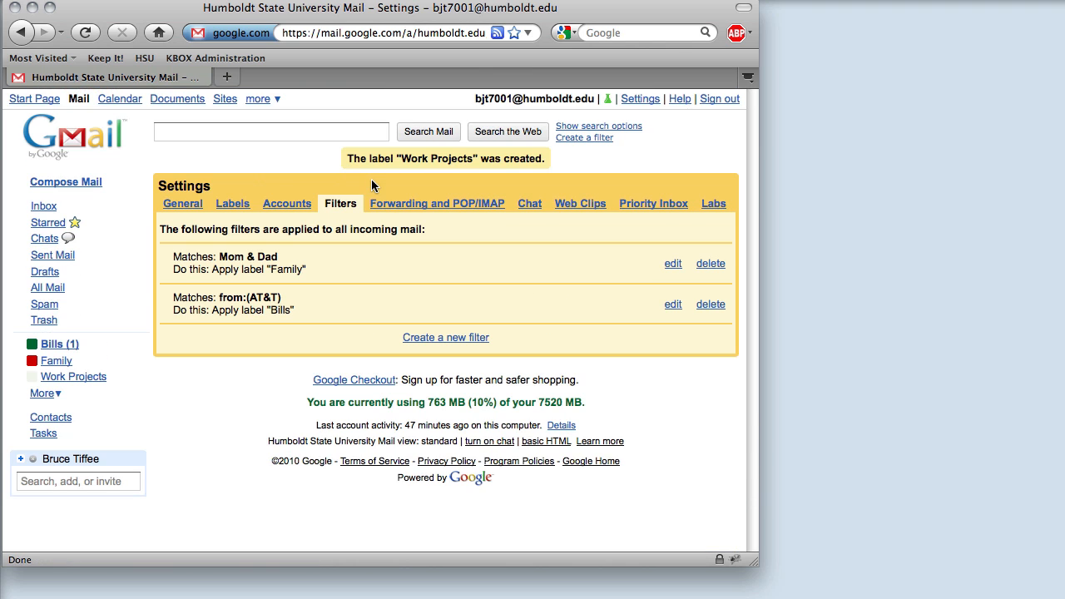
left_click(435, 337)
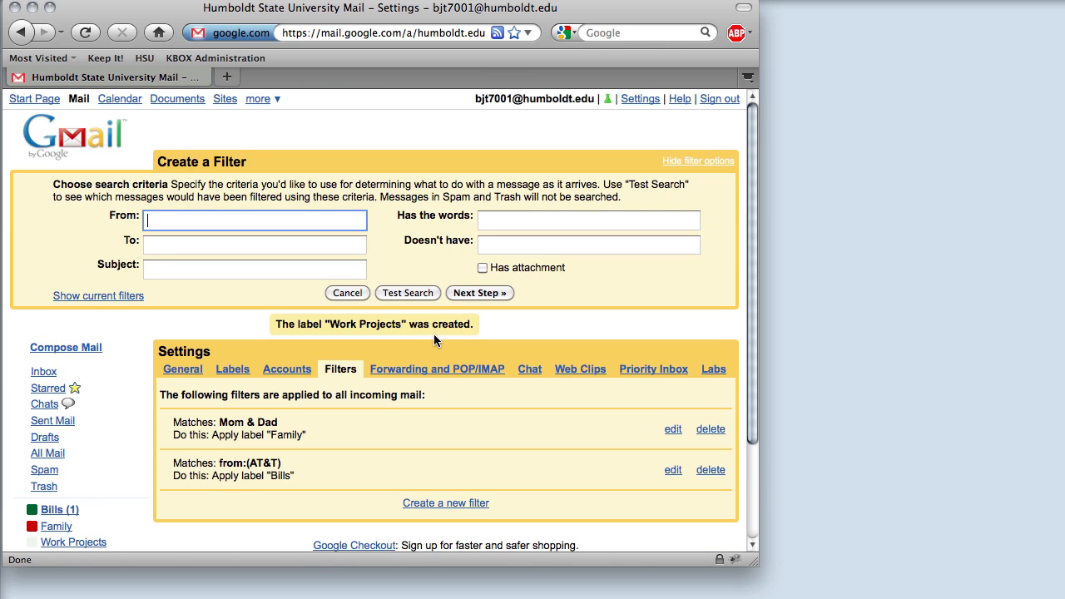
left_click(524, 220)
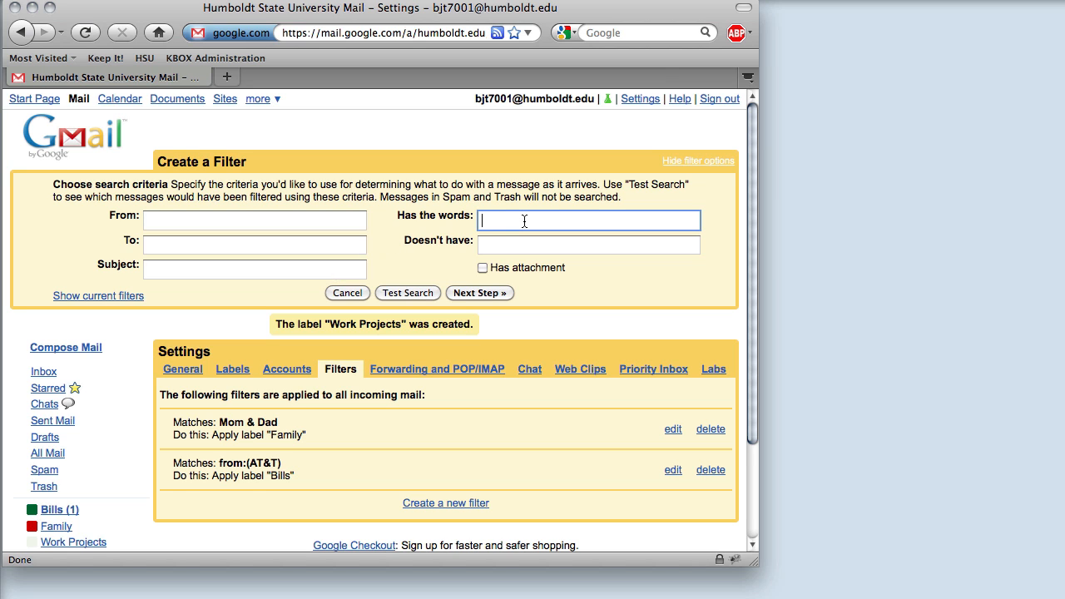
type("project w")
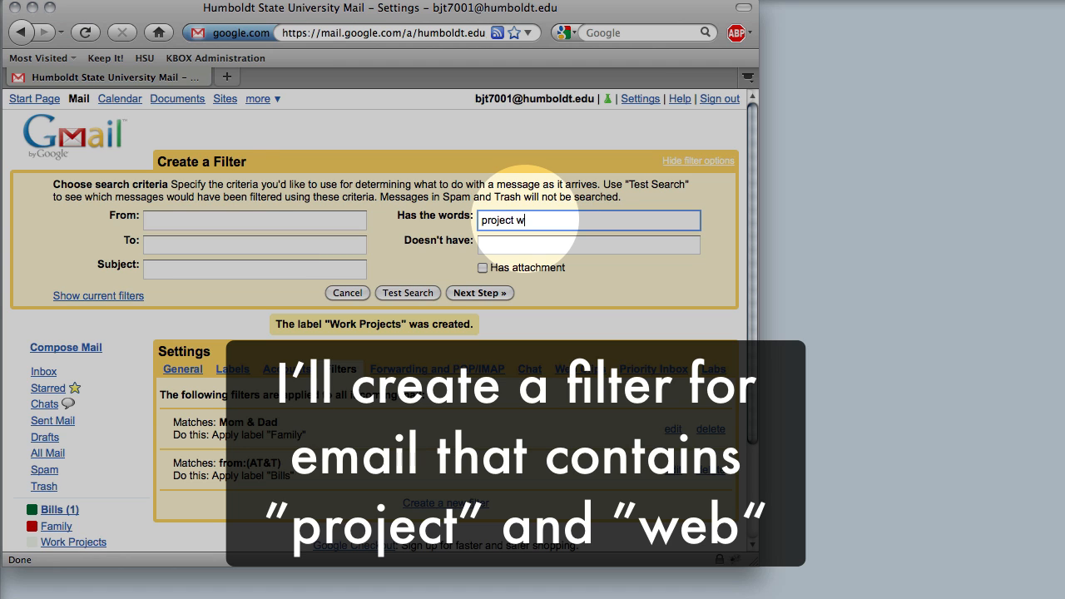
type("eb")
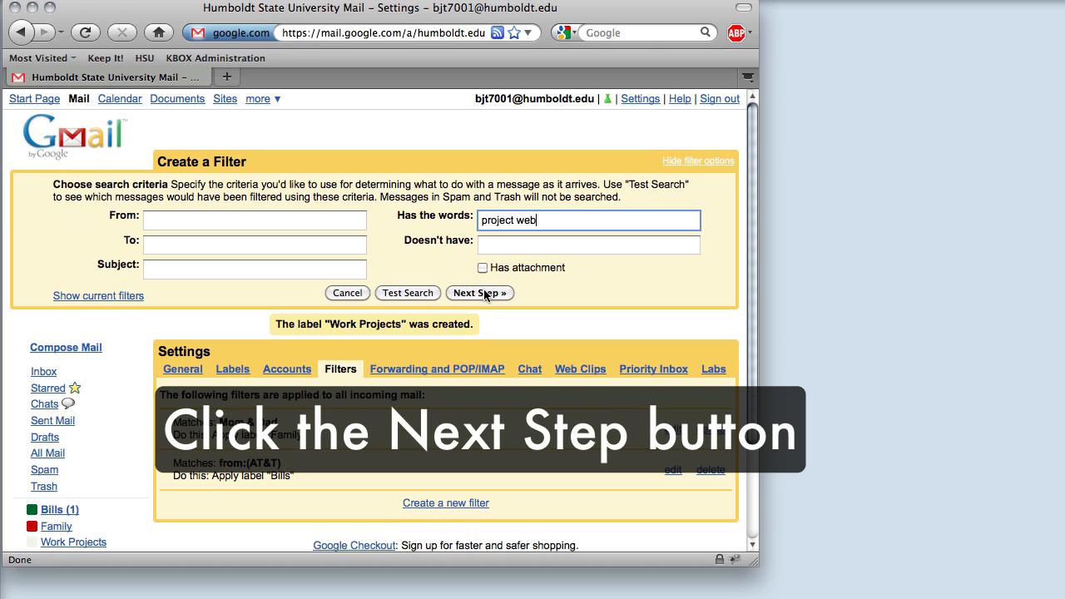
left_click(487, 293)
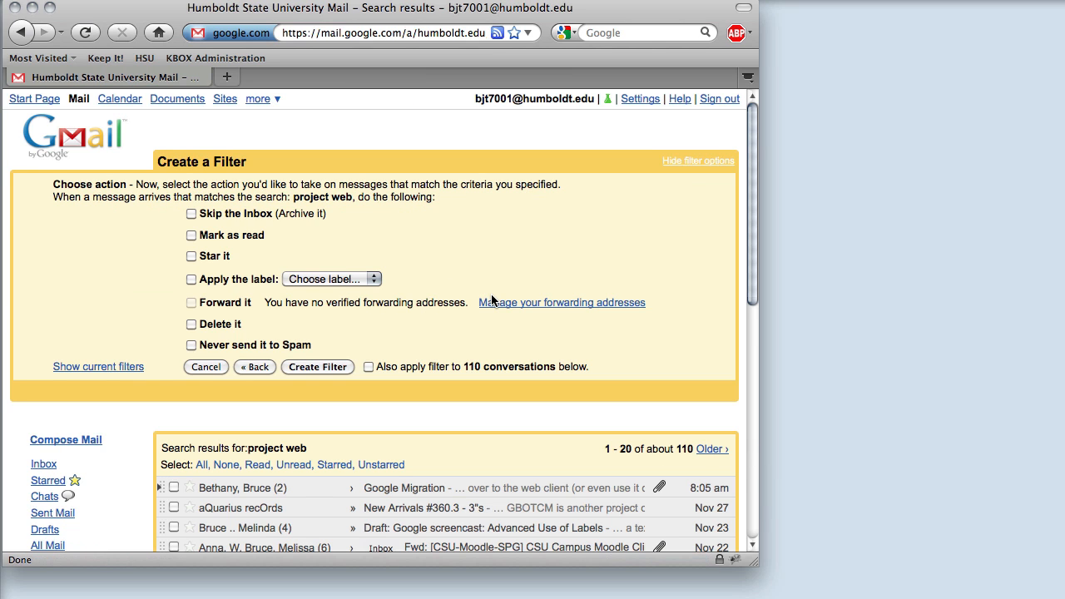
Make the filter apply the Work Projects label, including the 110 existing conversations, and create it
left_click(192, 279)
left_click(346, 281)
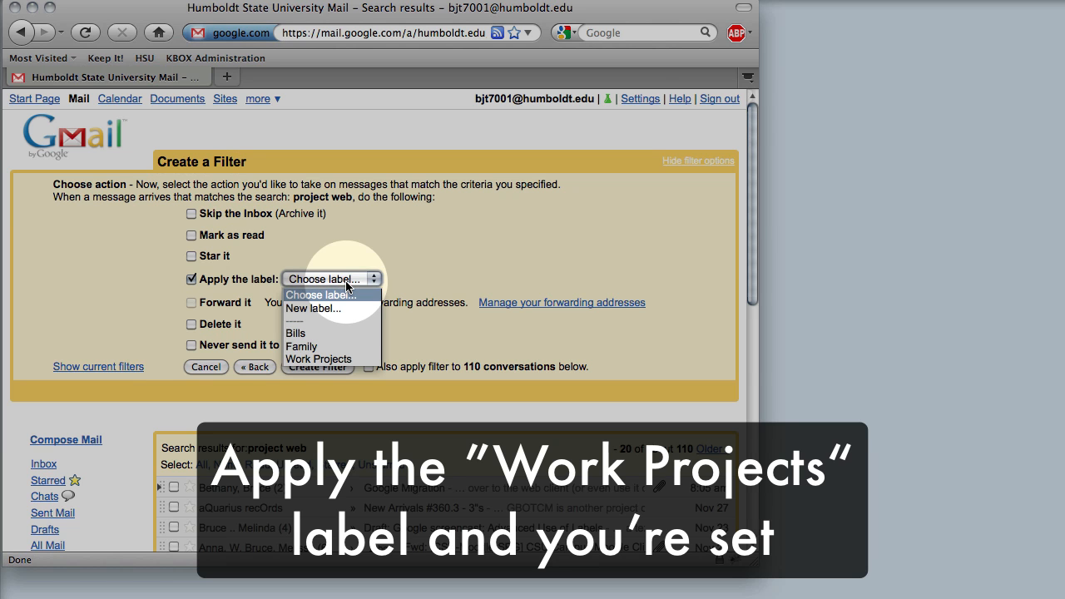
left_click(342, 359)
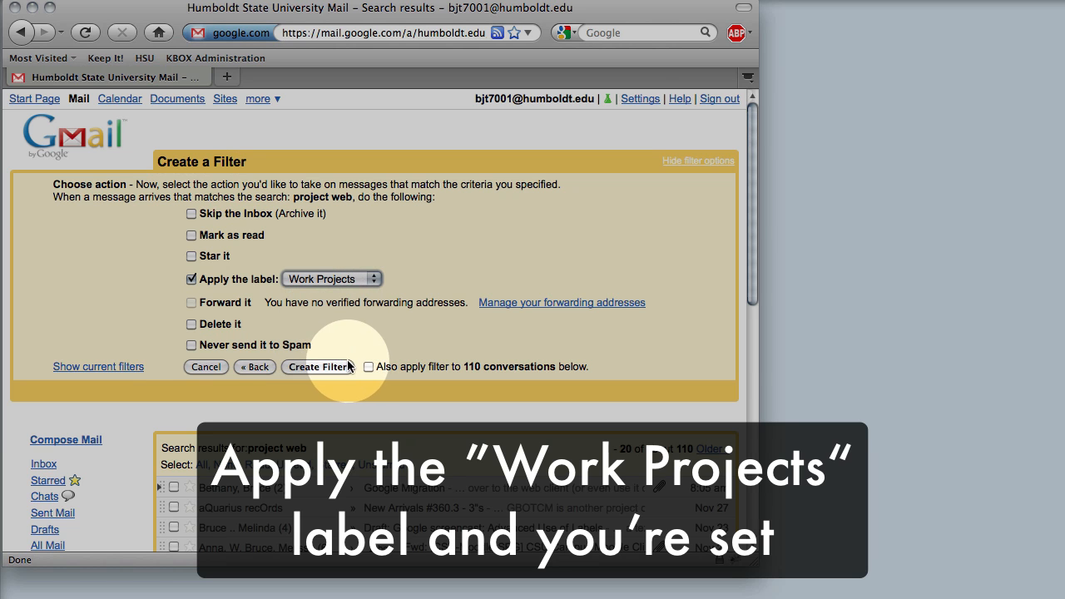
left_click(369, 367)
scroll(371, 366, "down", 3)
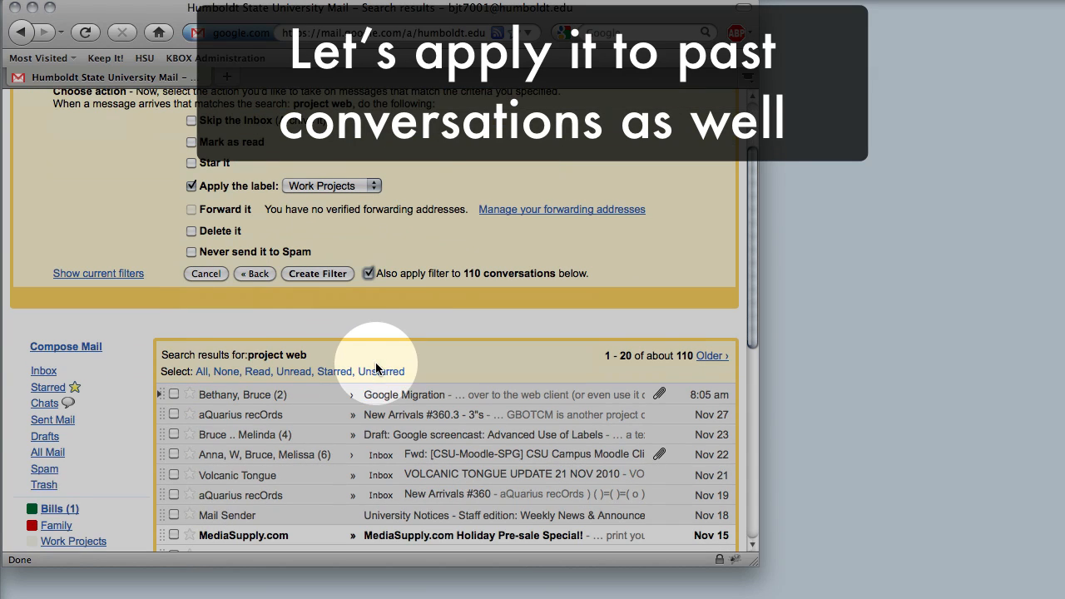
left_click(312, 275)
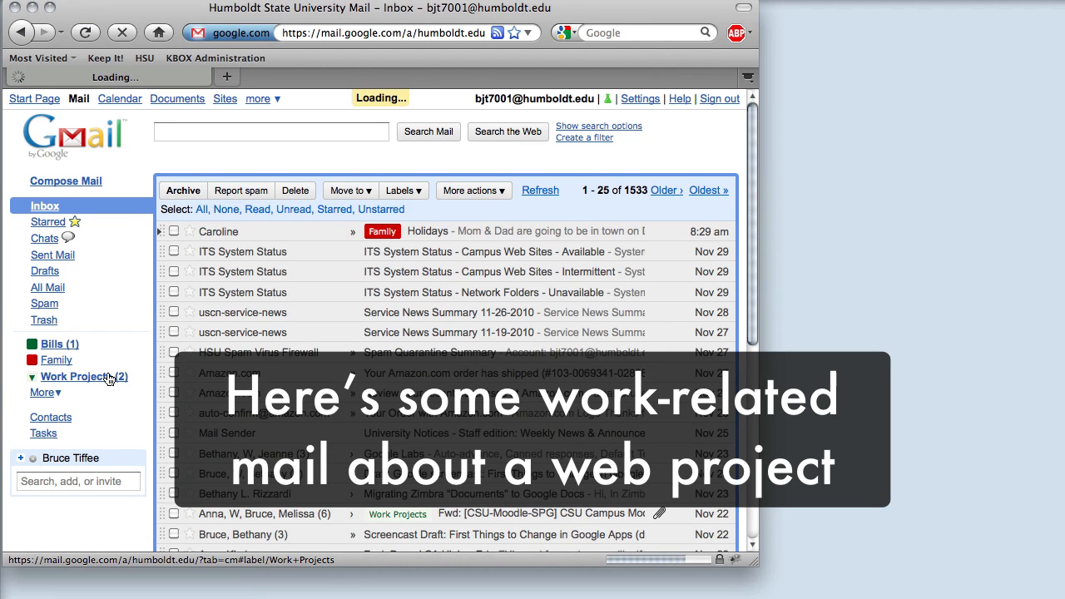
Check the Work Projects mail, colour the label orange, and open the Upcoming project deadline message
left_click(109, 376)
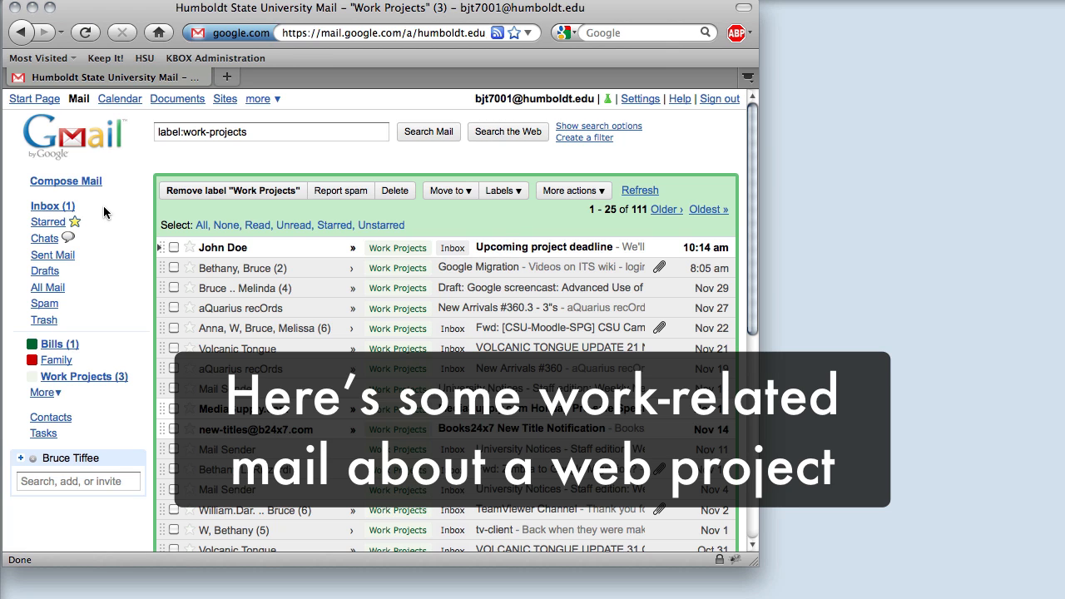
left_click(46, 208)
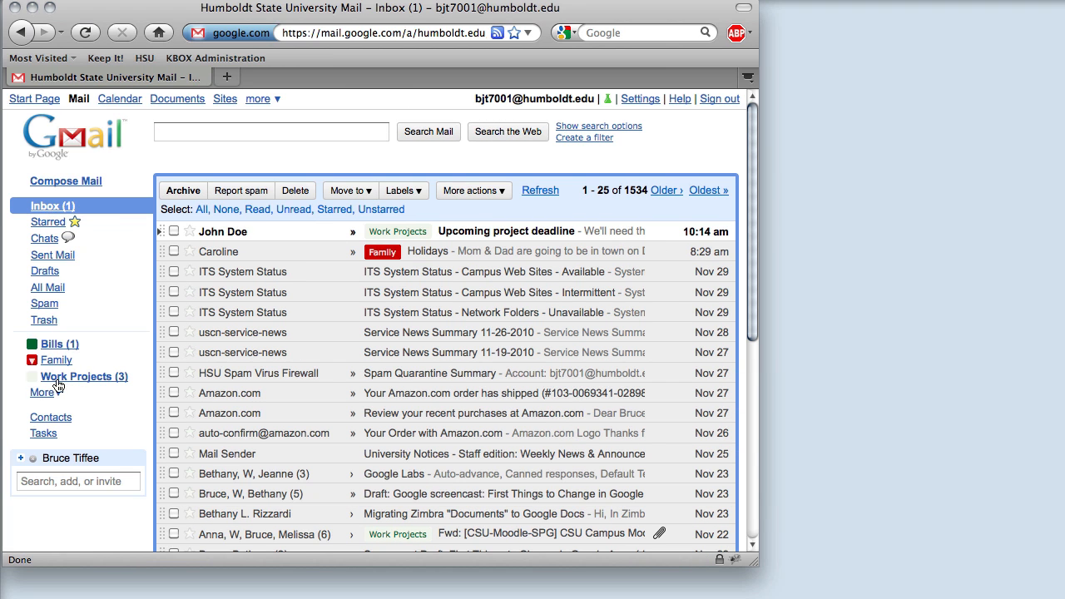
left_click(31, 377)
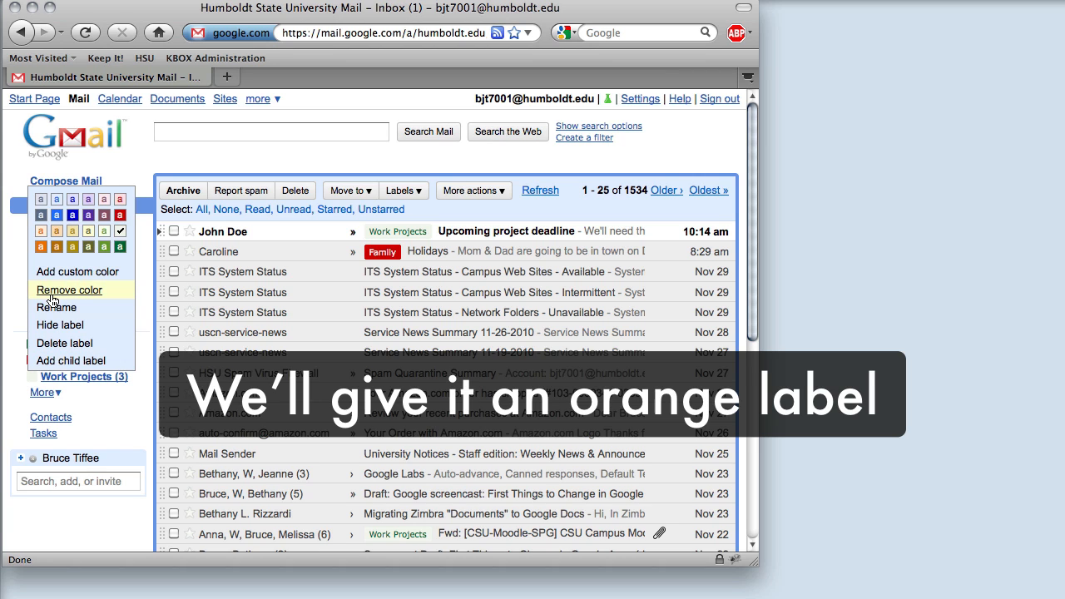
left_click(42, 247)
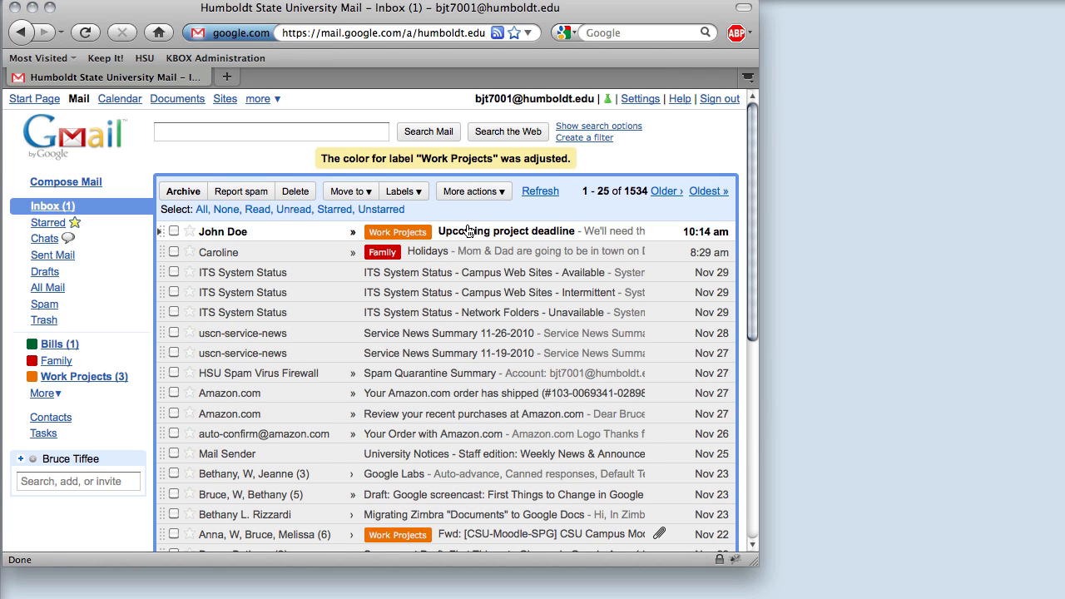
left_click(484, 233)
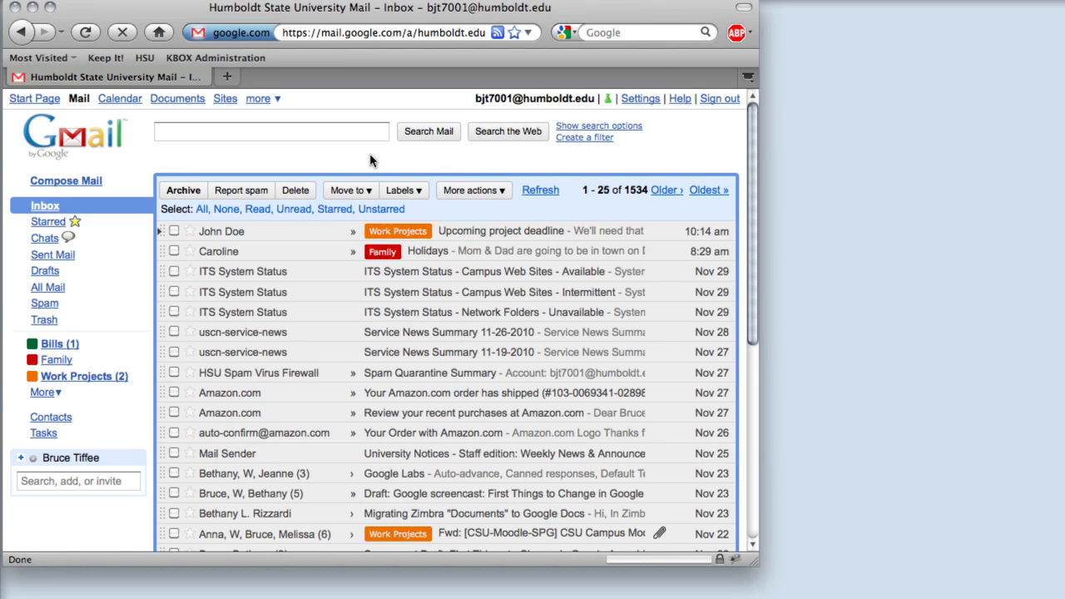
From Settings' Filters tab, start a filter on the unwanted sender's address and reach its actions
left_click(639, 99)
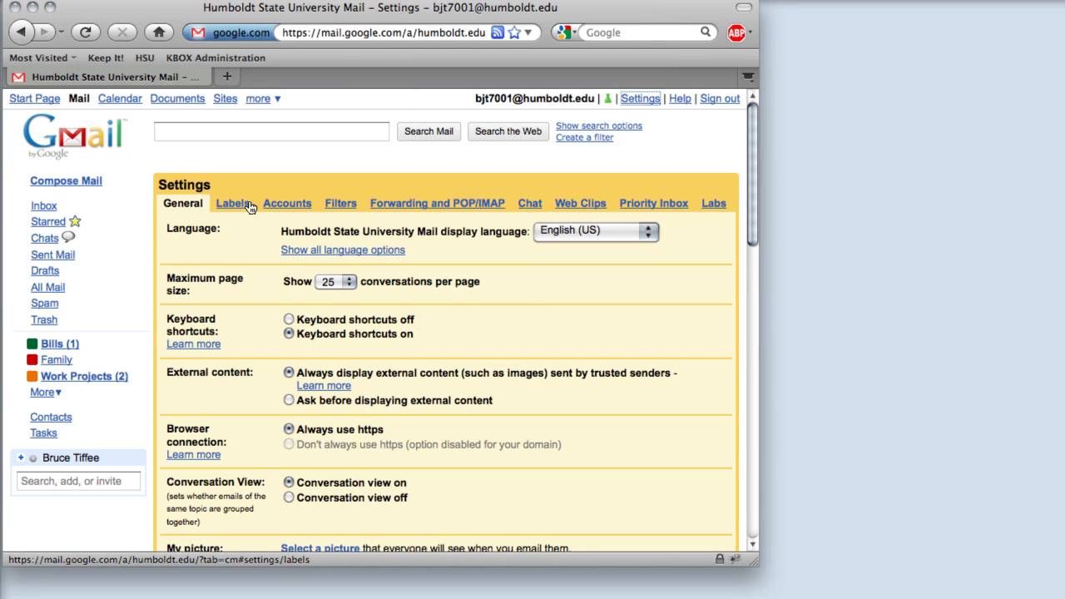
left_click(340, 204)
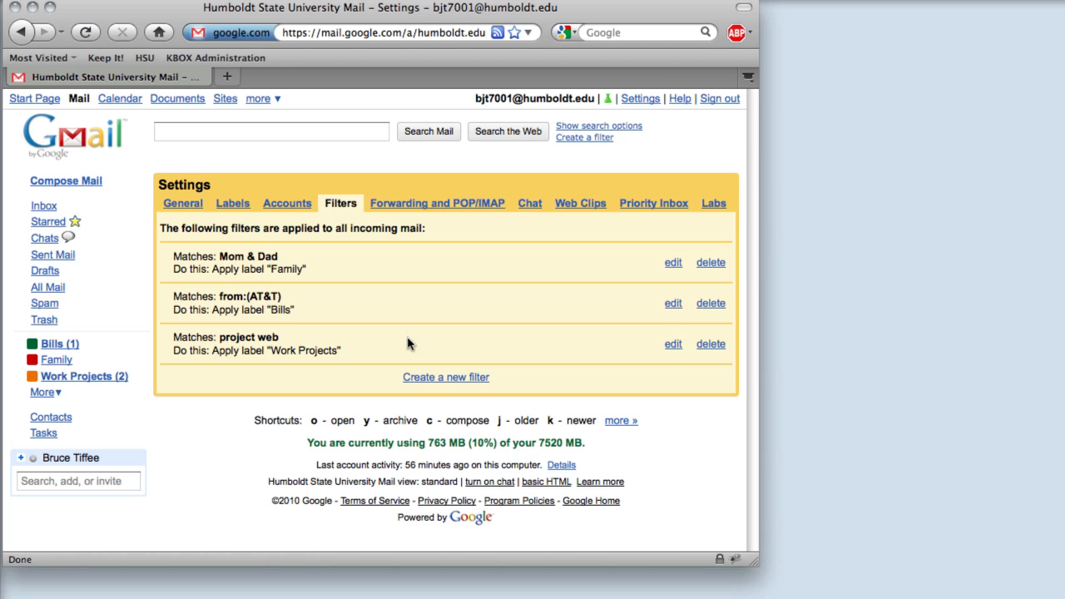
left_click(419, 383)
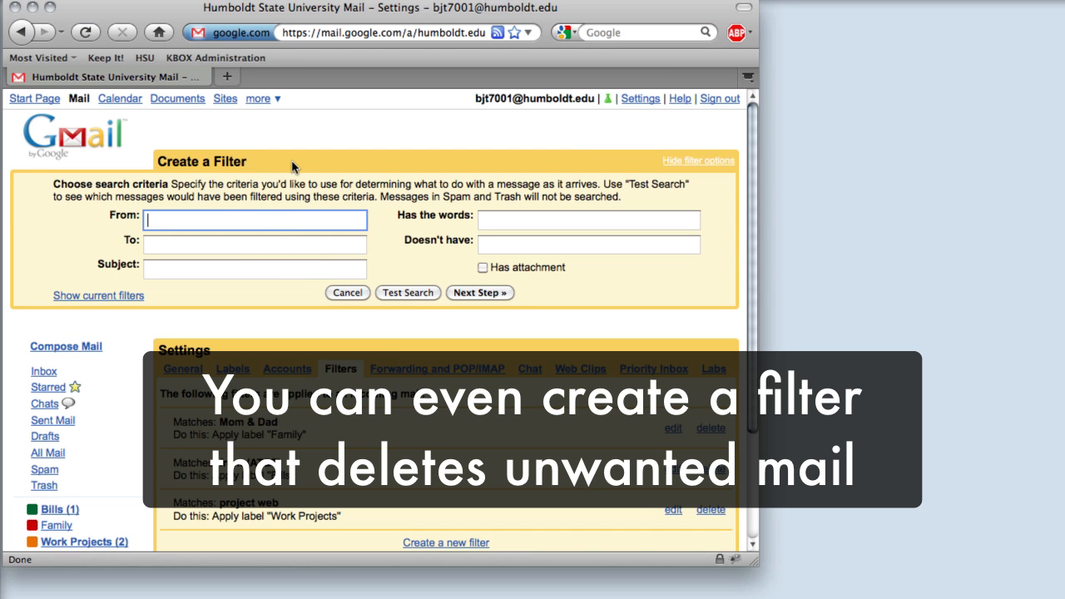
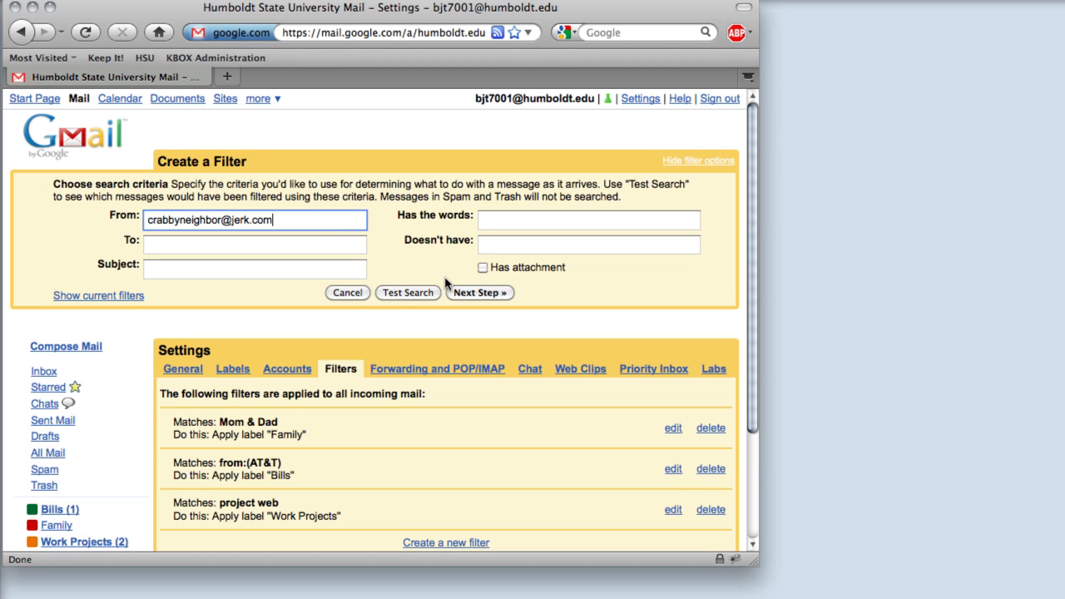
left_click(464, 293)
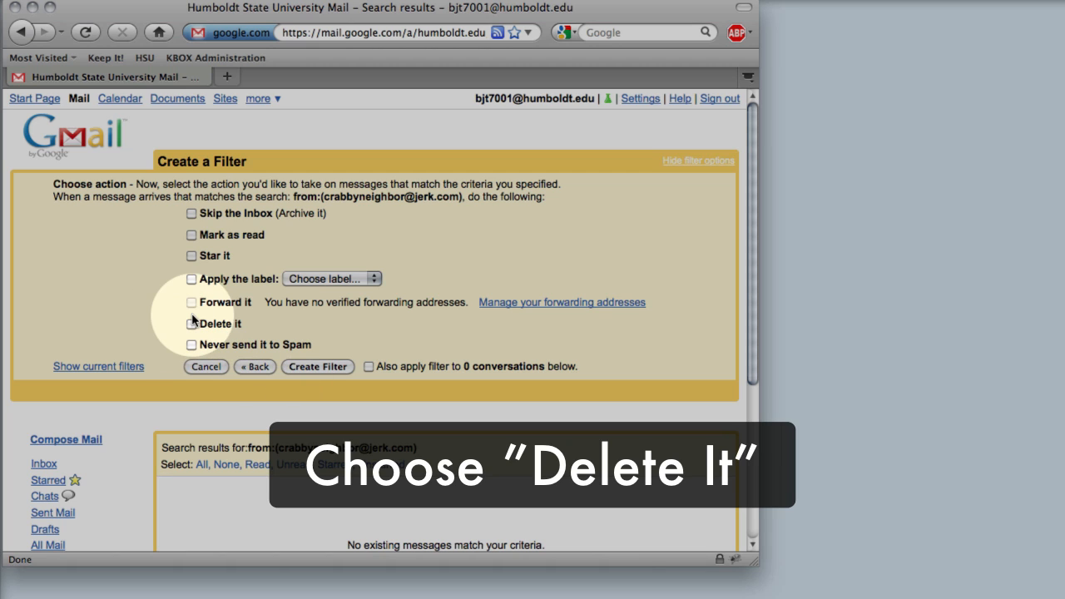
Set the filter to delete matching mail and save it
left_click(192, 325)
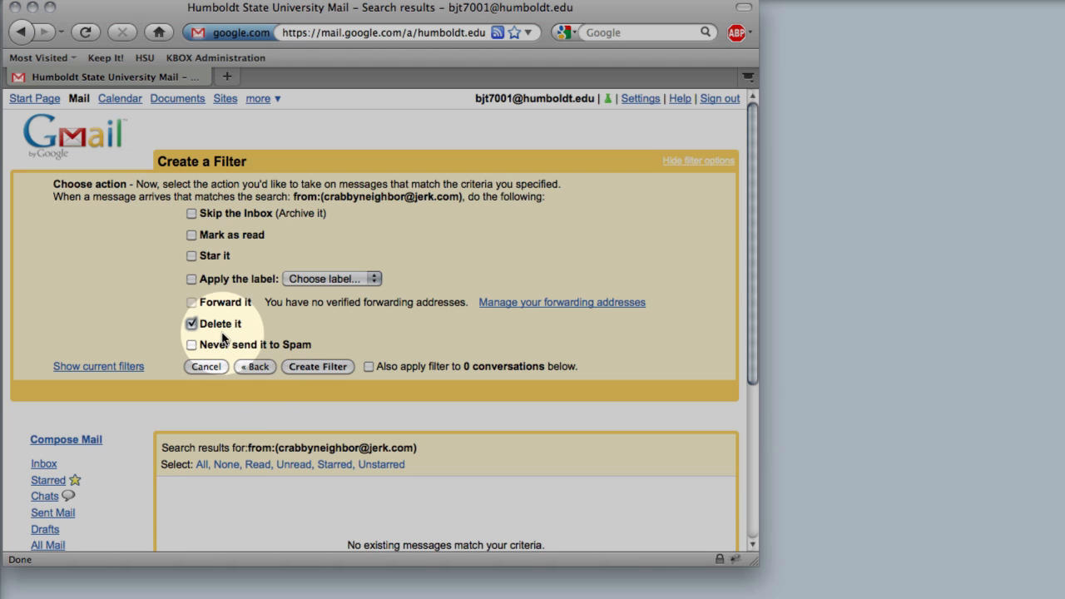
left_click(303, 367)
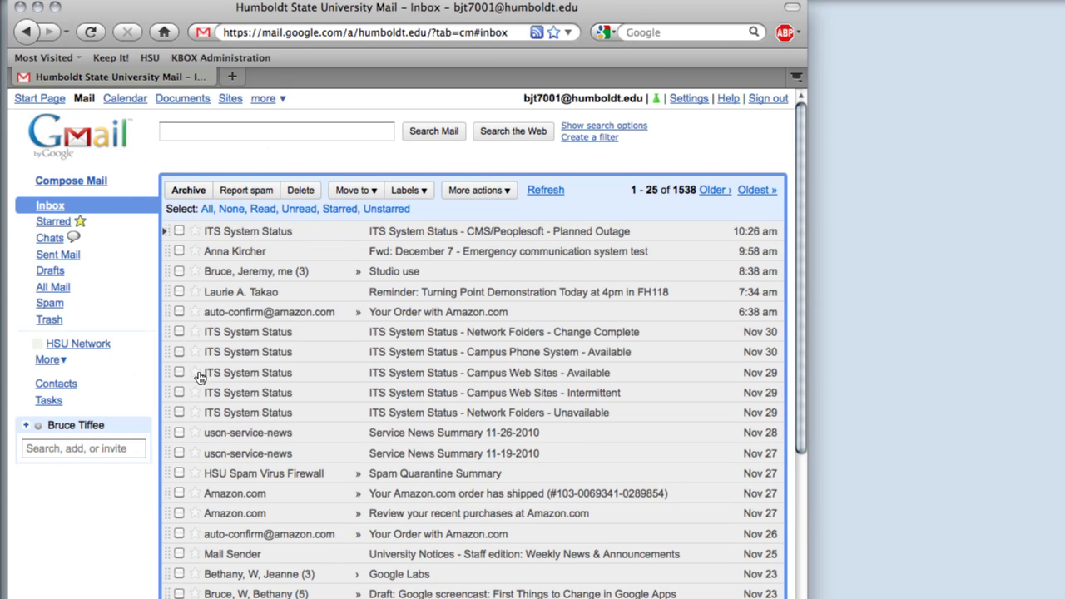
Select the five campus system-status messages and the HSU Spam Virus Firewall message, then show More actions
left_click(179, 331)
left_click(179, 354)
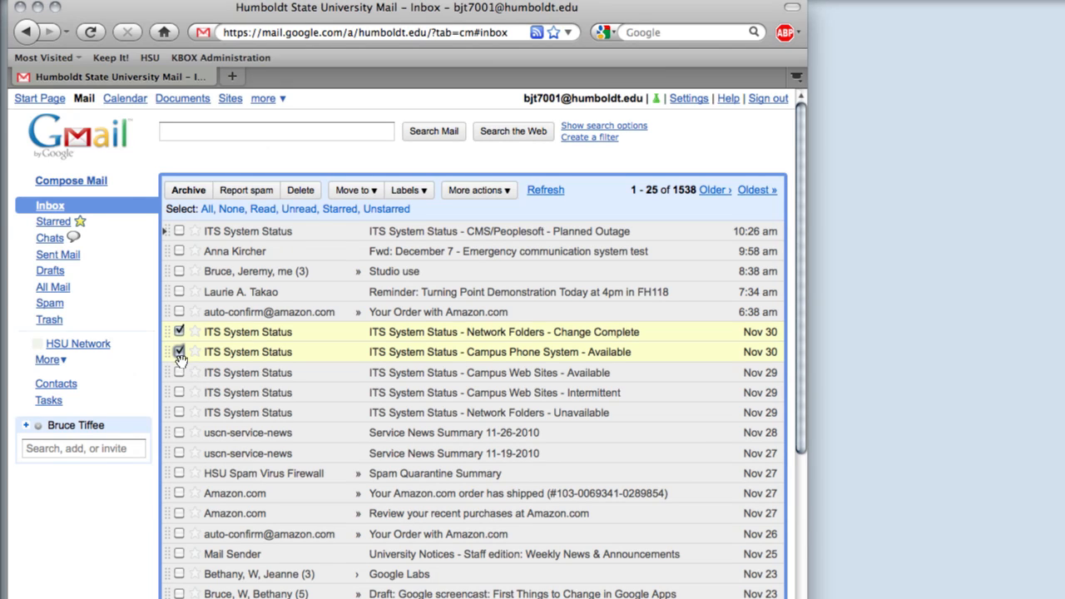
left_click(179, 372)
left_click(178, 393)
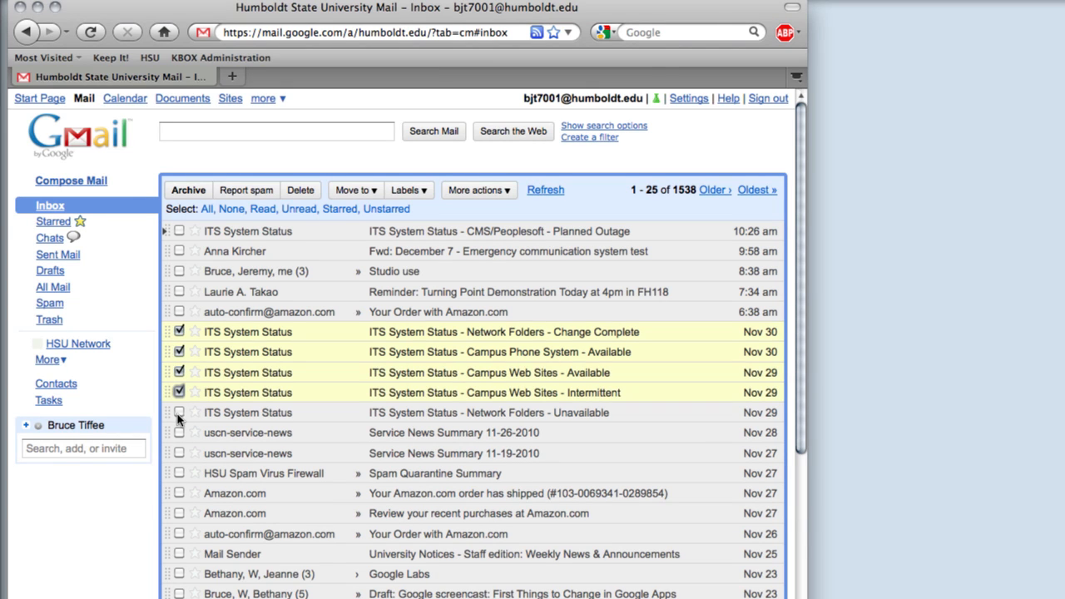
left_click(178, 414)
left_click(178, 473)
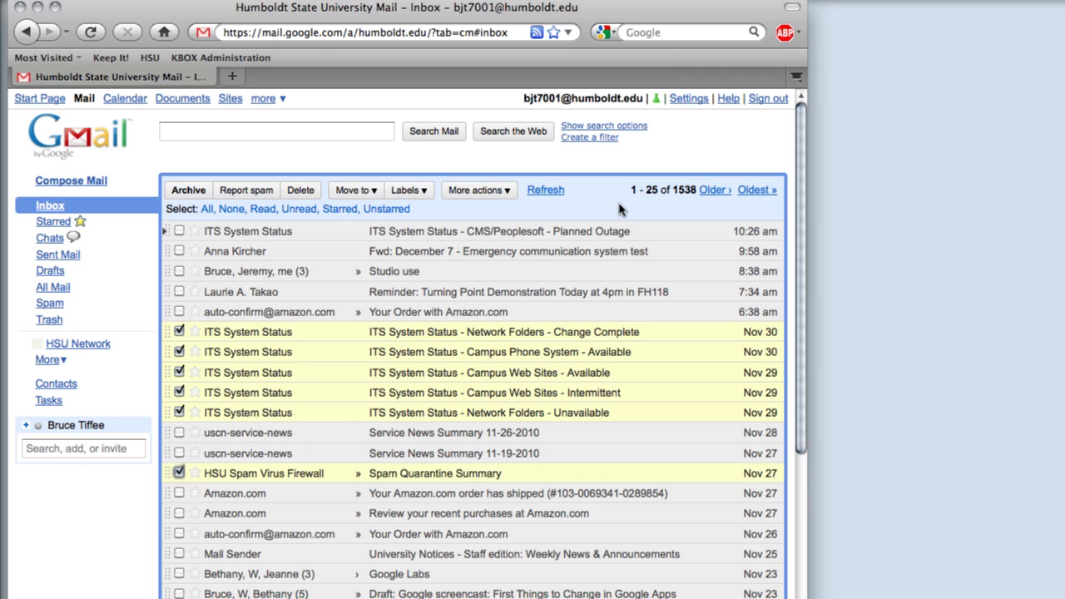
left_click(500, 191)
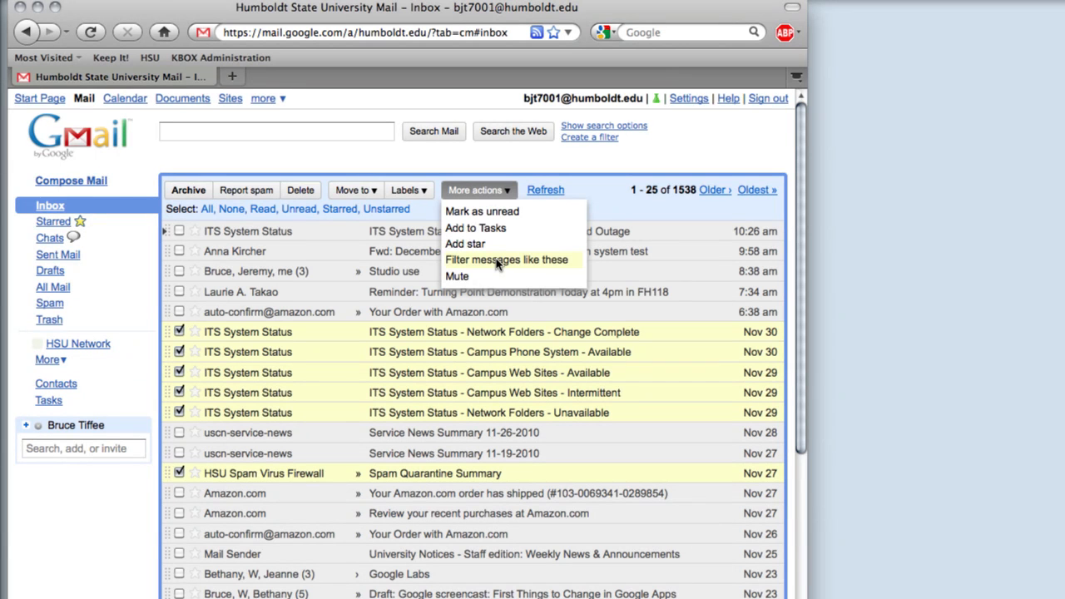
Create a filter from the selected senders that skips the Inbox and applies the HSU Network label
left_click(497, 260)
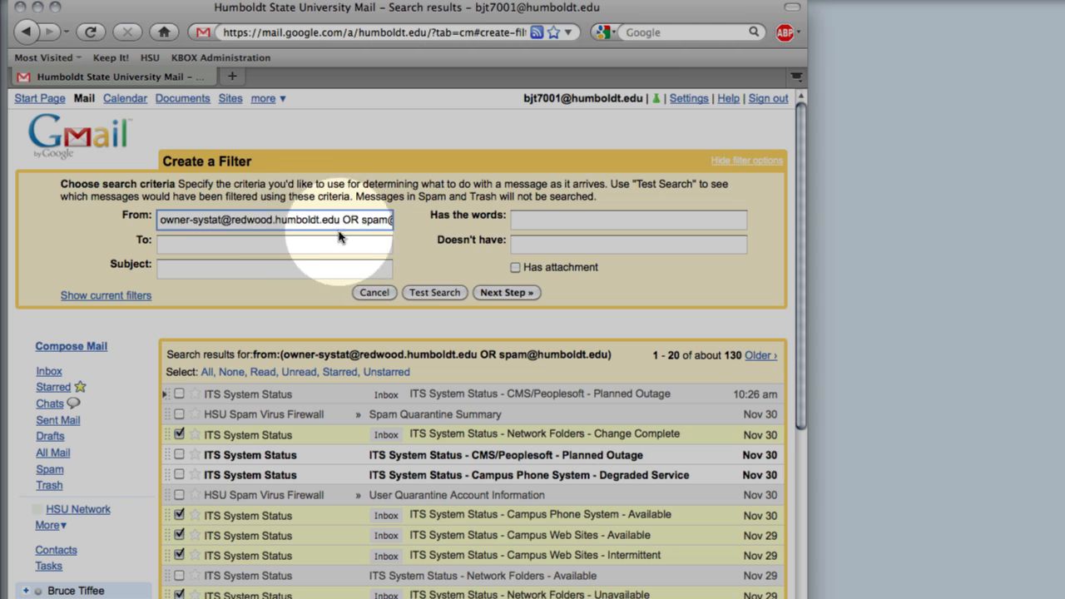
left_click_drag(283, 219, 394, 221)
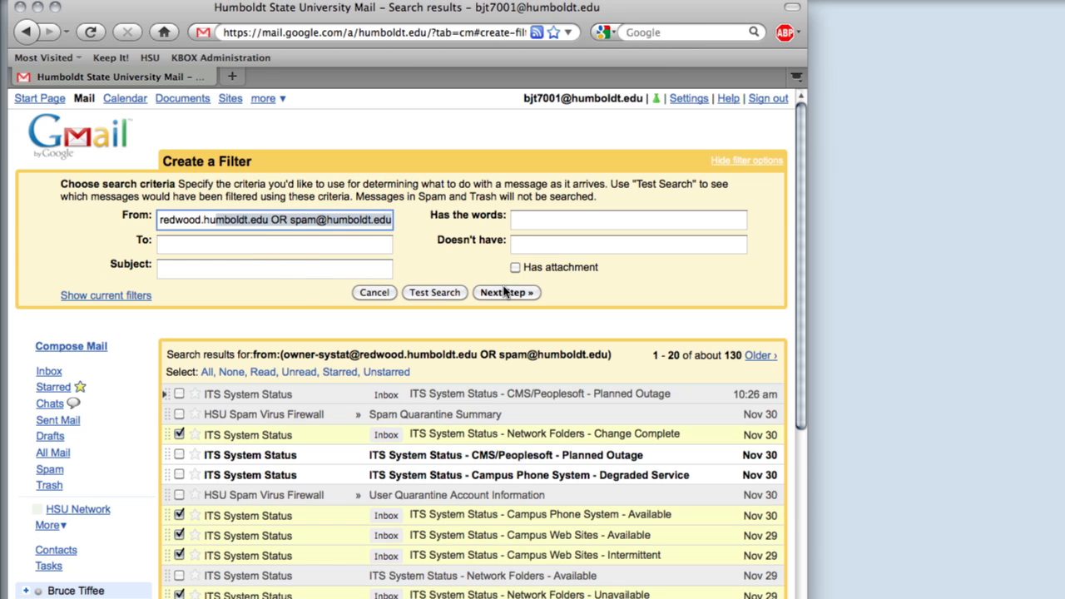
left_click(507, 292)
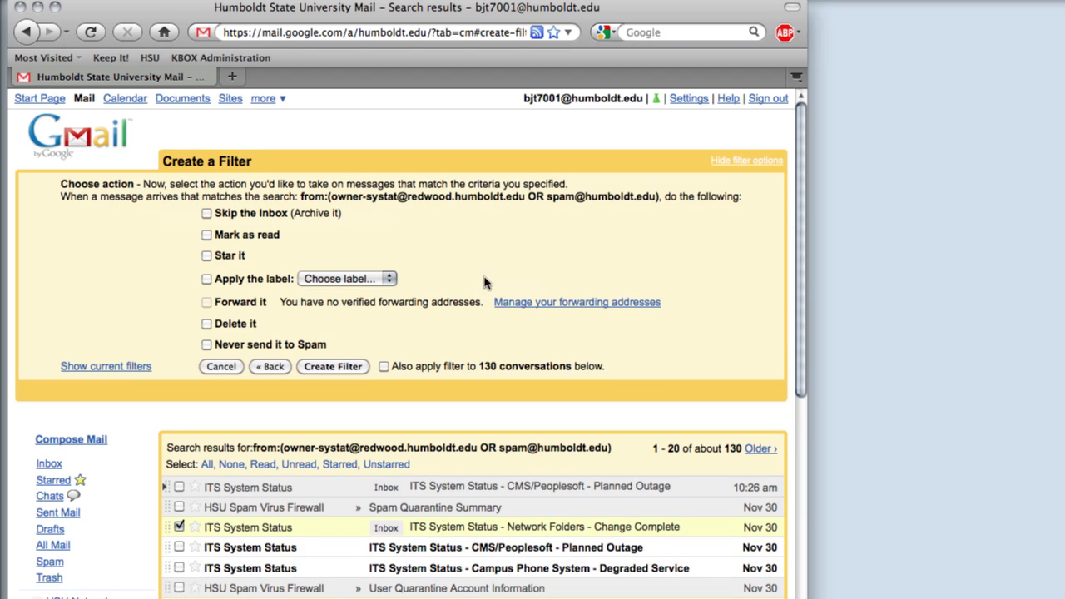
left_click(319, 280)
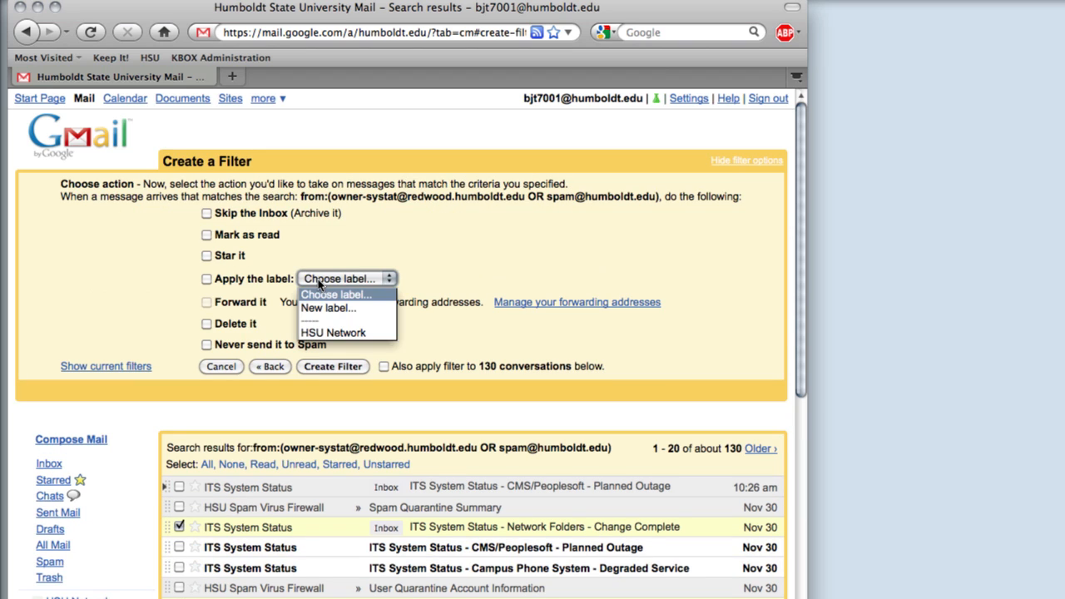
left_click(350, 331)
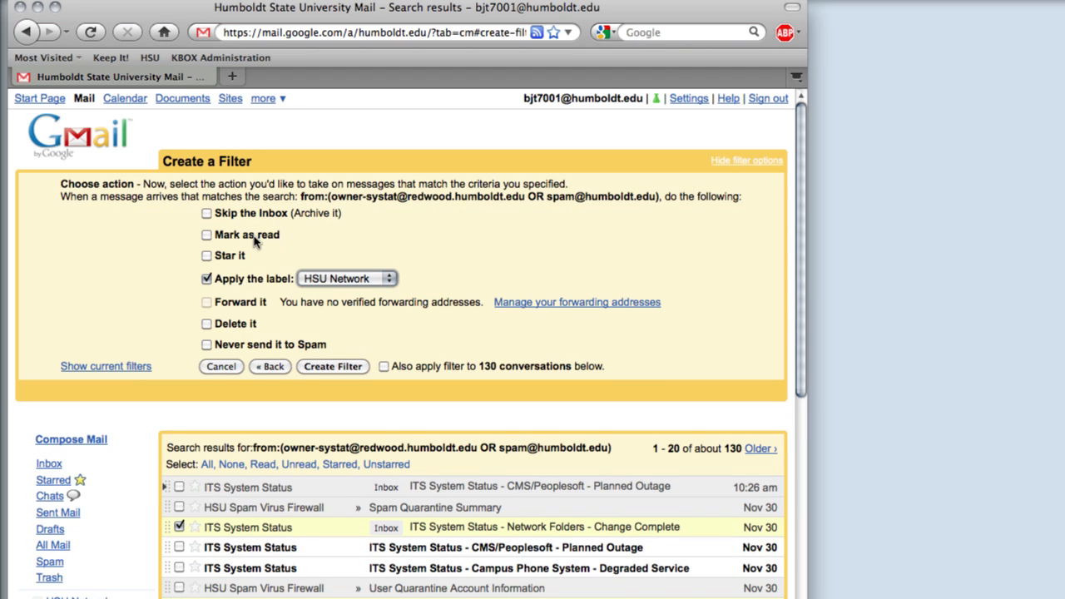
left_click(208, 214)
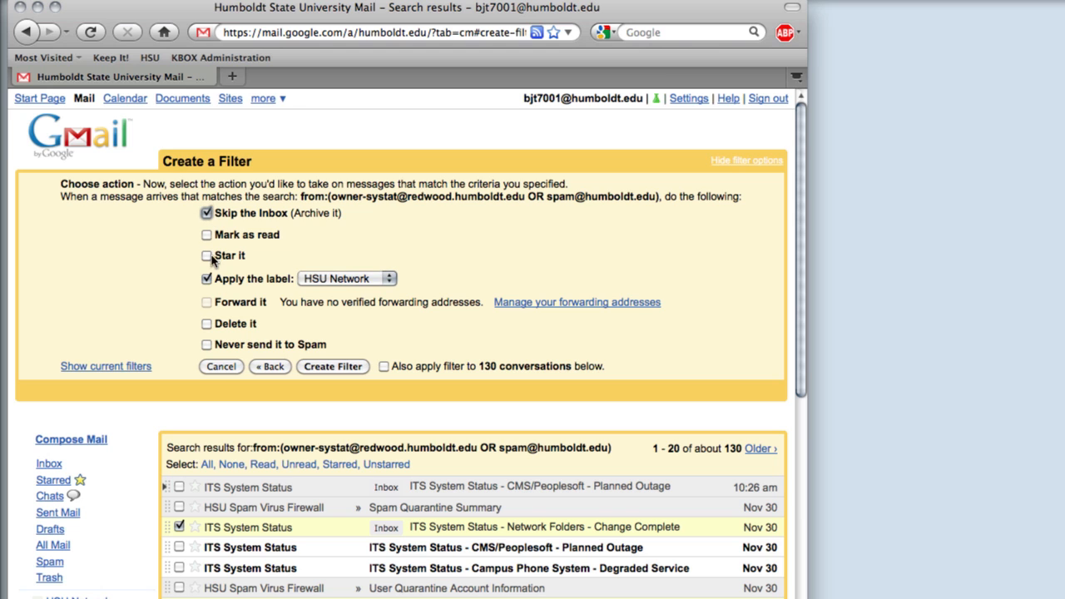
left_click(326, 367)
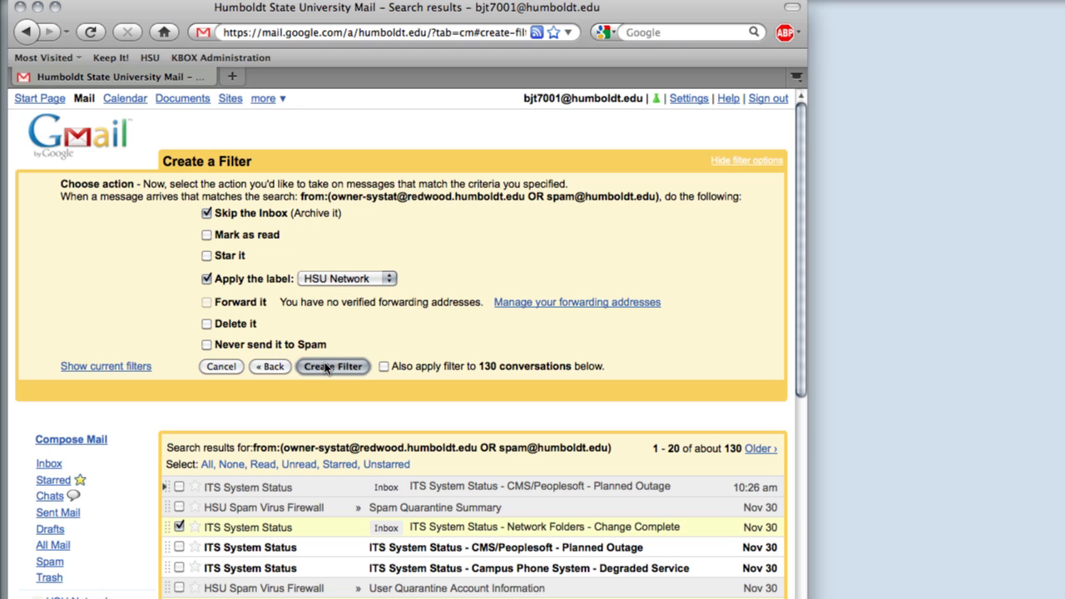